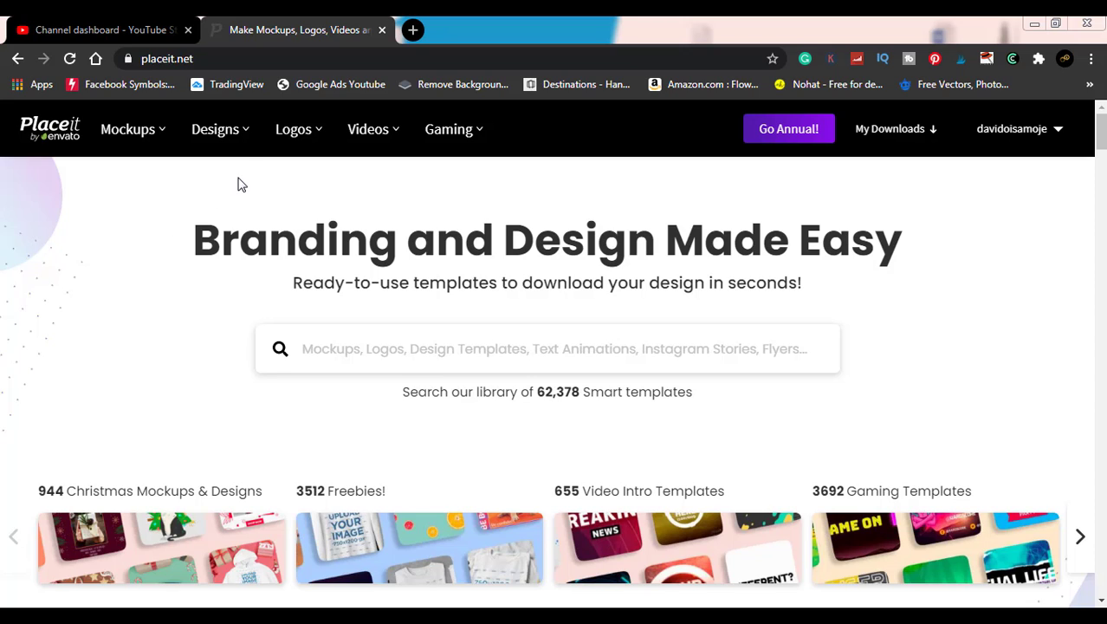
Keep the current Windows color scheme without further reminders, and open the T-Shirt Designs template category.
mouse_move(246, 143)
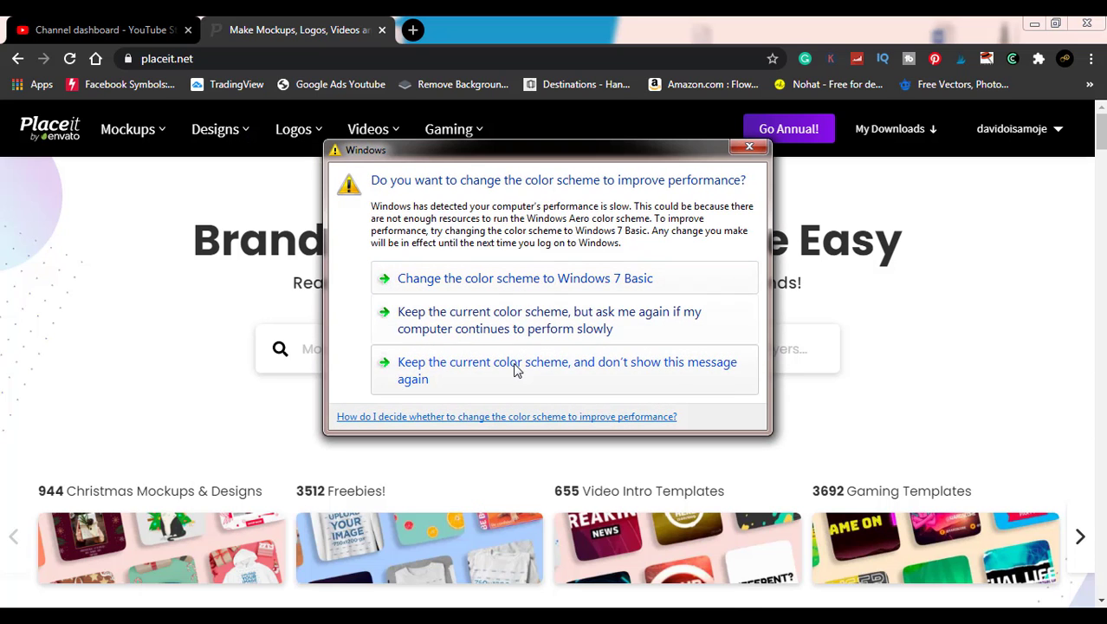
left_click(516, 370)
mouse_move(246, 148)
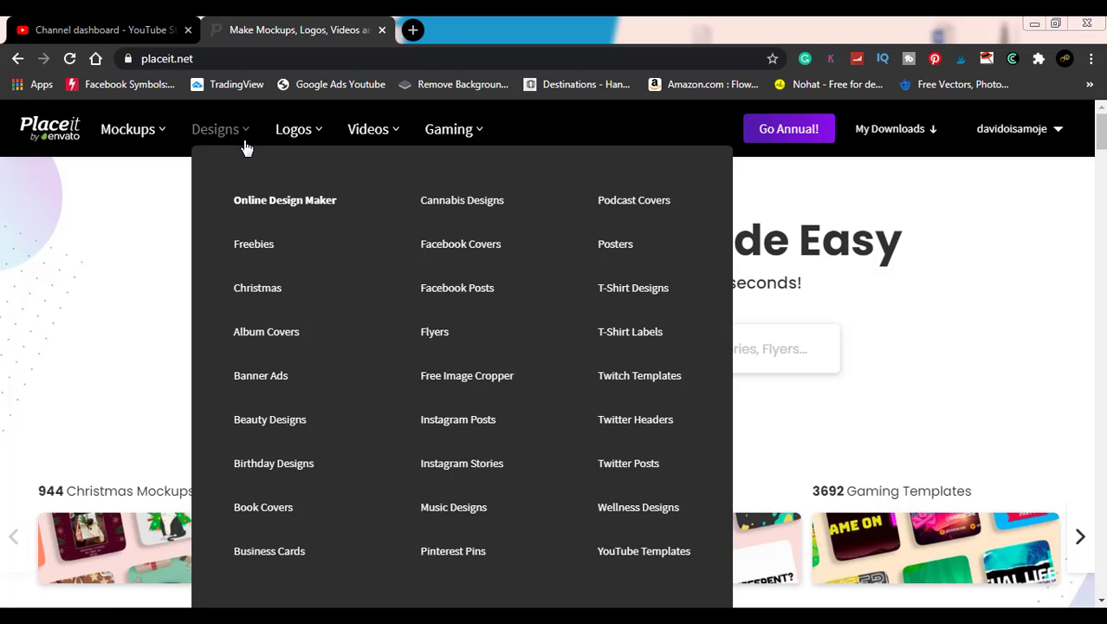
left_click(660, 291)
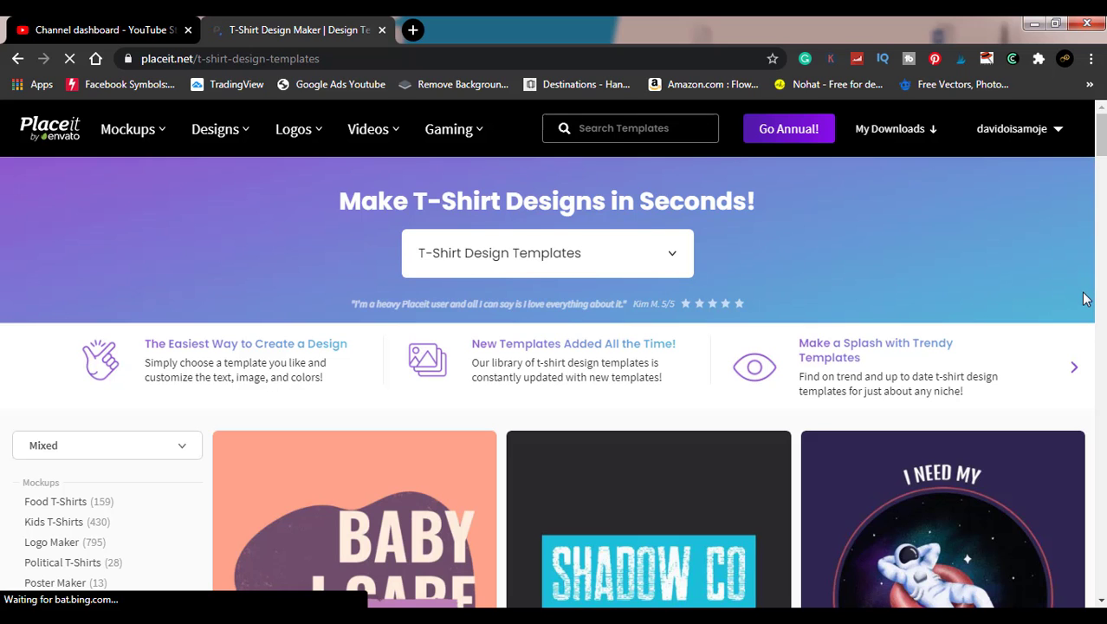
Find the T-shirt design template featuring an anarchist ninja and open it for editing.
scroll(1085, 298, "down", 3)
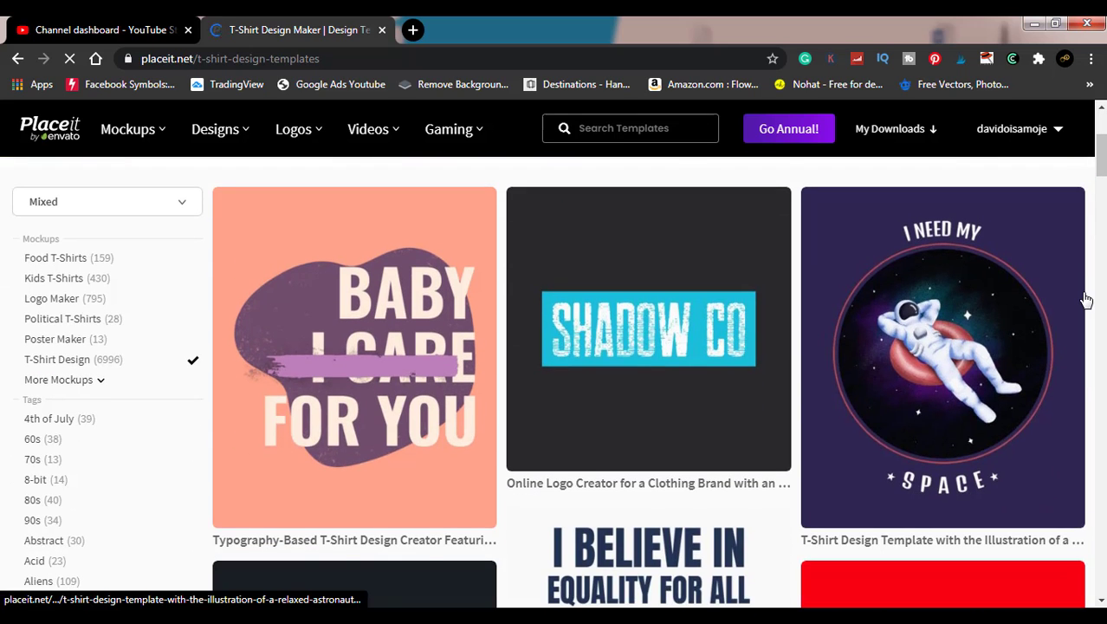
scroll(1086, 299, "down", 5)
scroll(1085, 299, "down", 2)
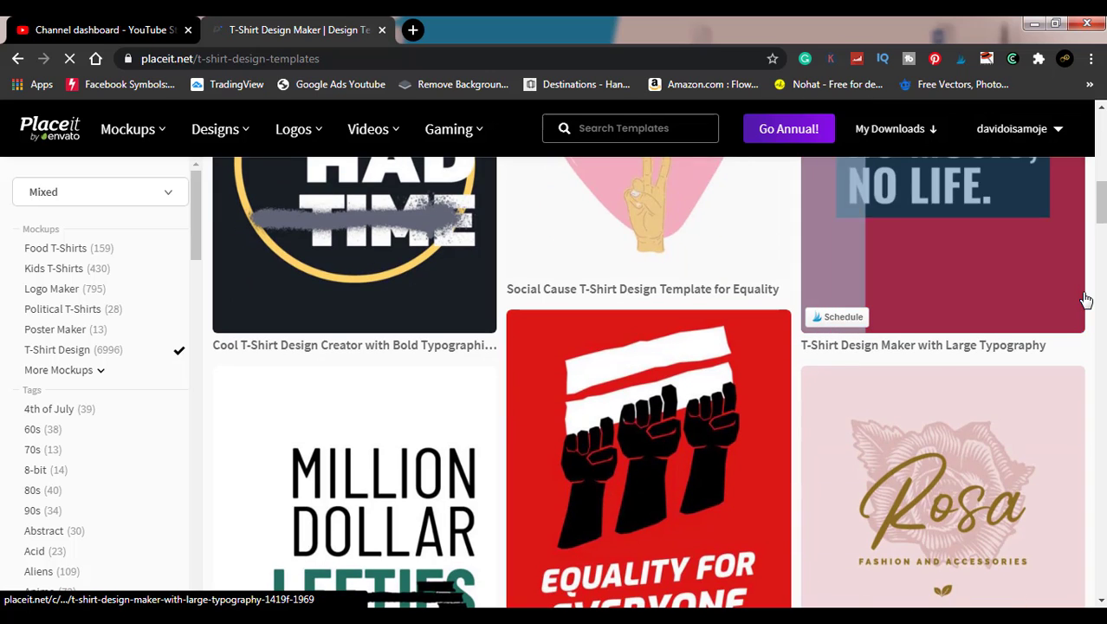
scroll(1083, 298, "down", 3)
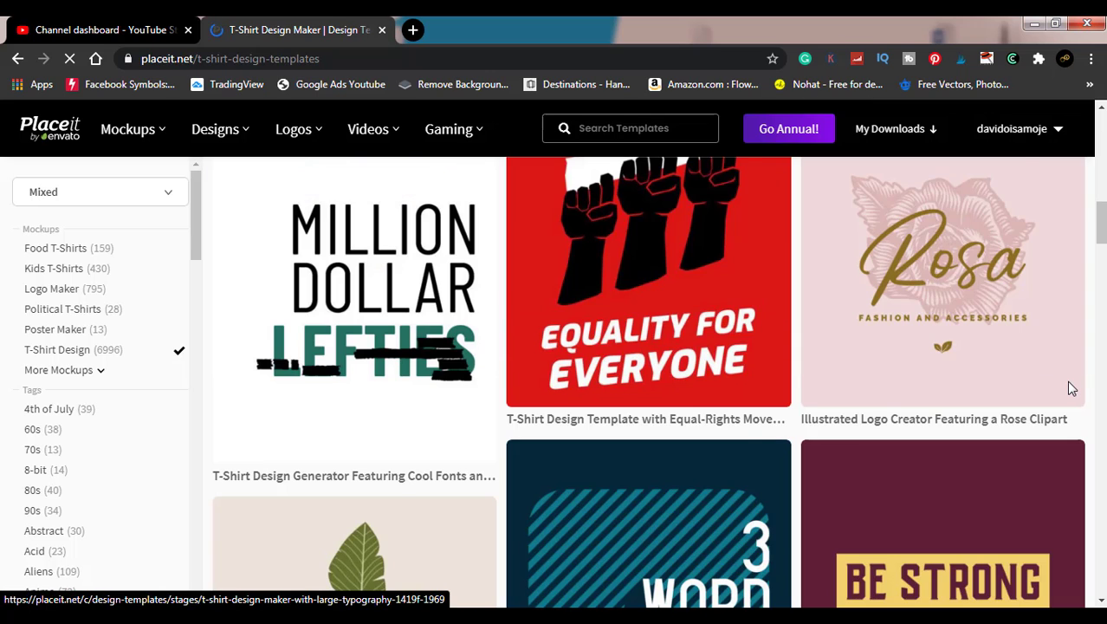
scroll(1069, 384, "down", 2)
scroll(1069, 383, "up", 1)
scroll(1071, 389, "down", 4)
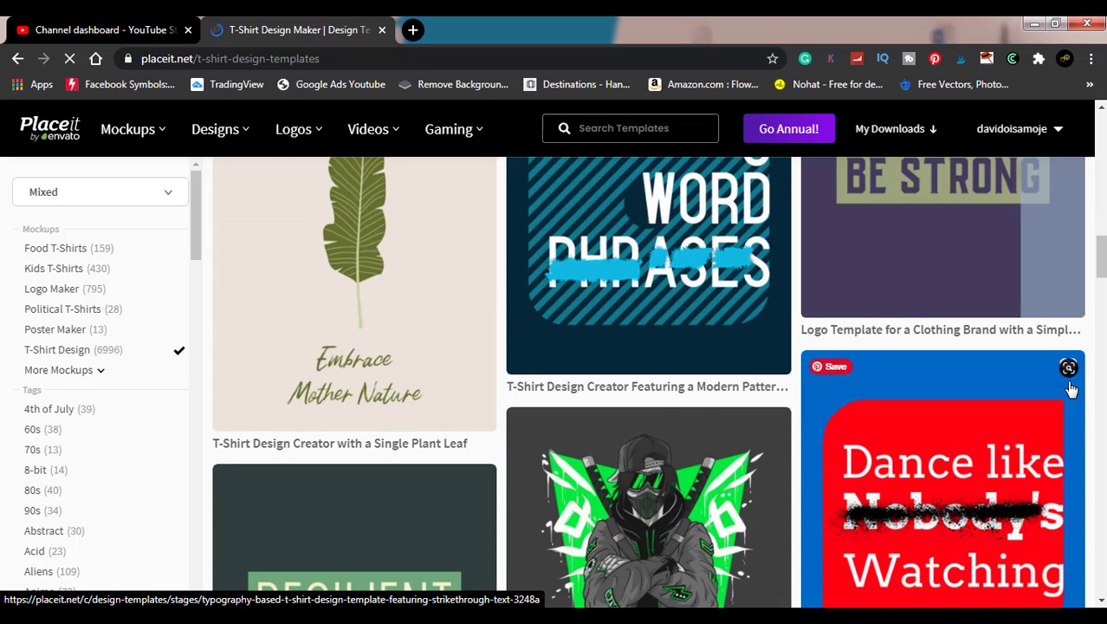
scroll(1072, 389, "down", 4)
scroll(1072, 389, "up", 1)
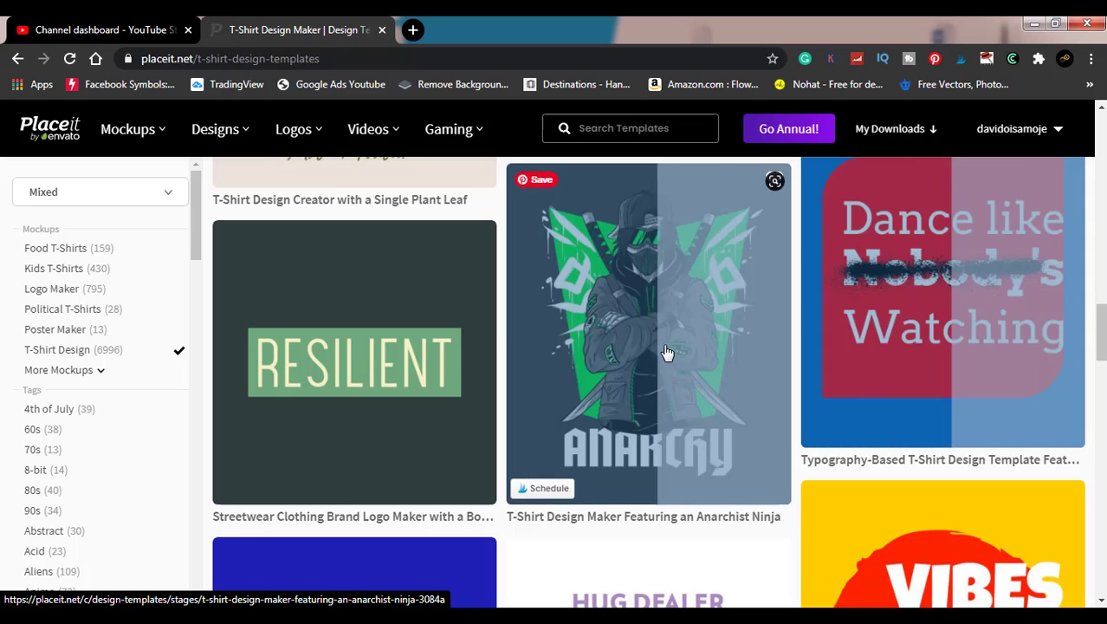
left_click(665, 350)
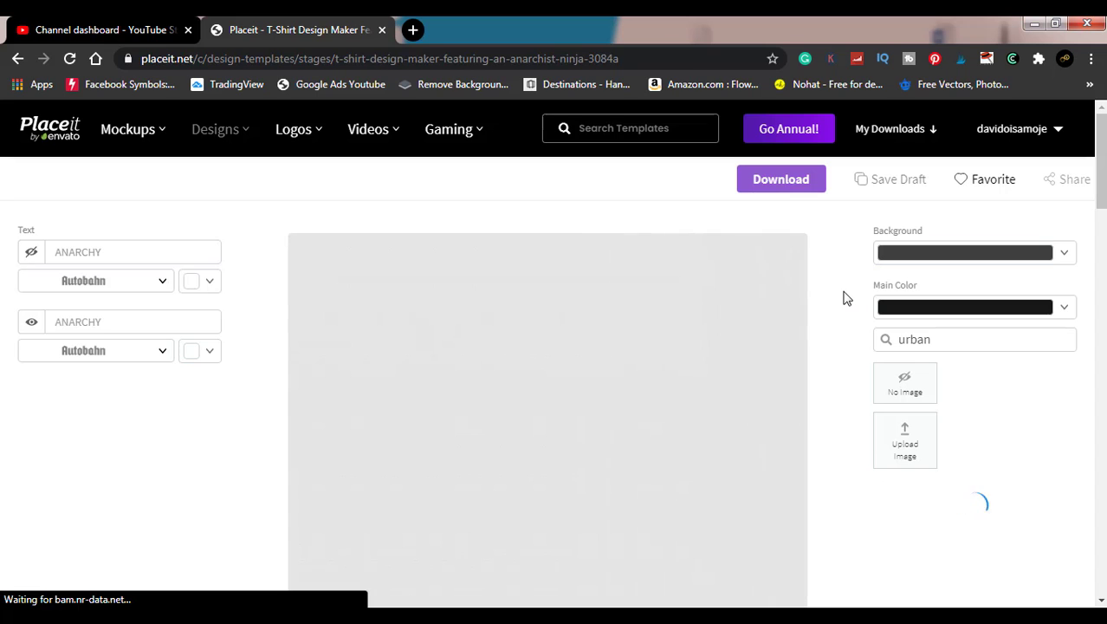
Examine the anarchist ninja design, its text and color options, and the available "urban" graphics.
scroll(846, 298, "down", 2)
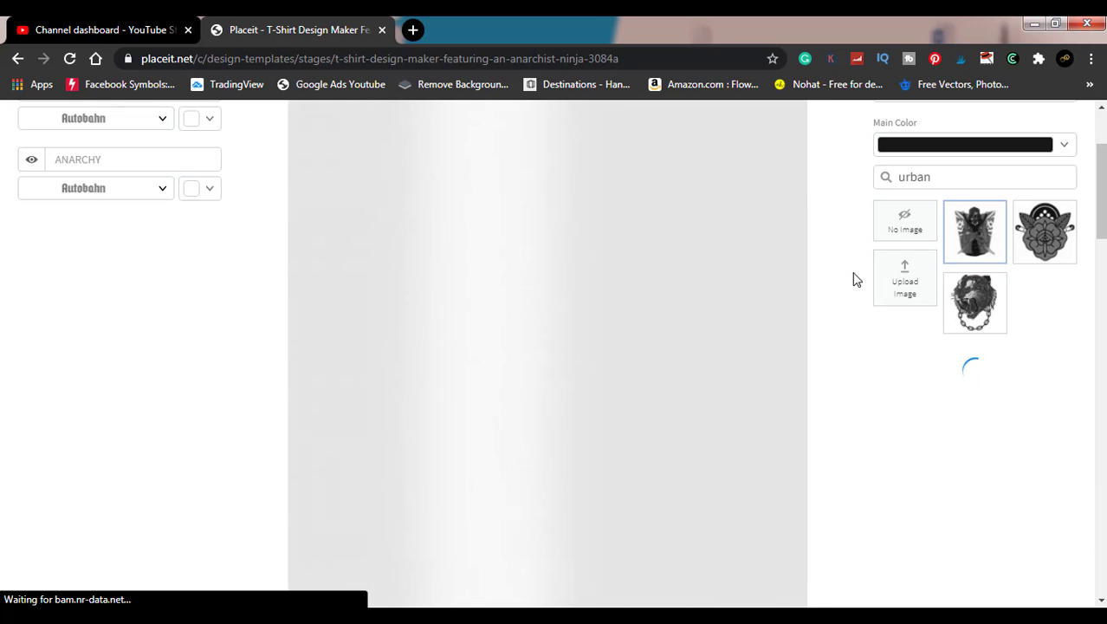
scroll(856, 260, "down", 3)
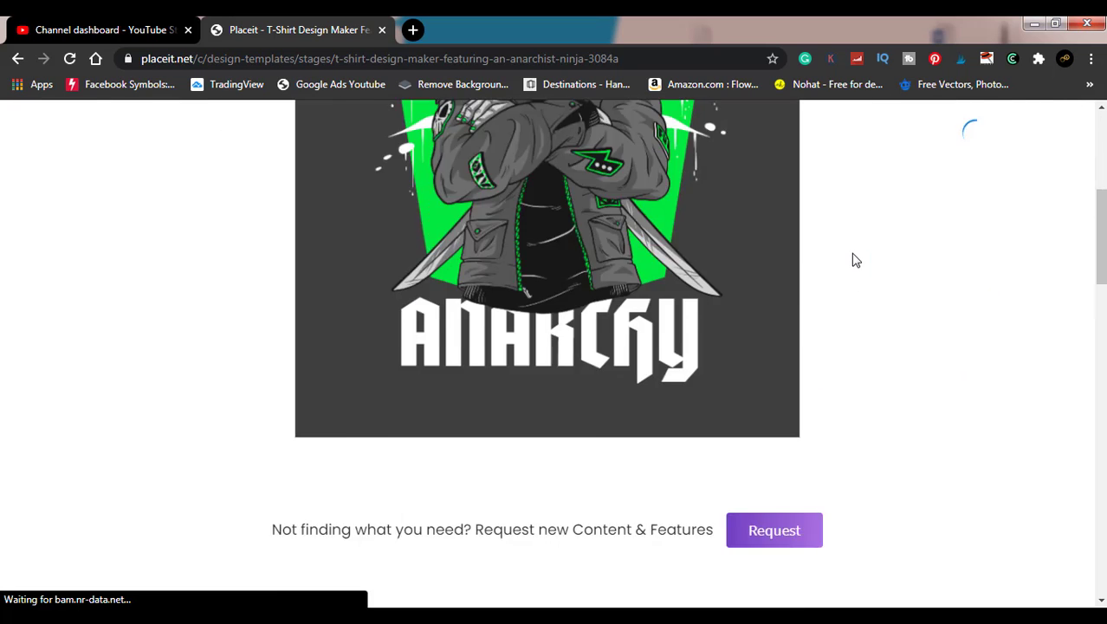
scroll(856, 260, "up", 3)
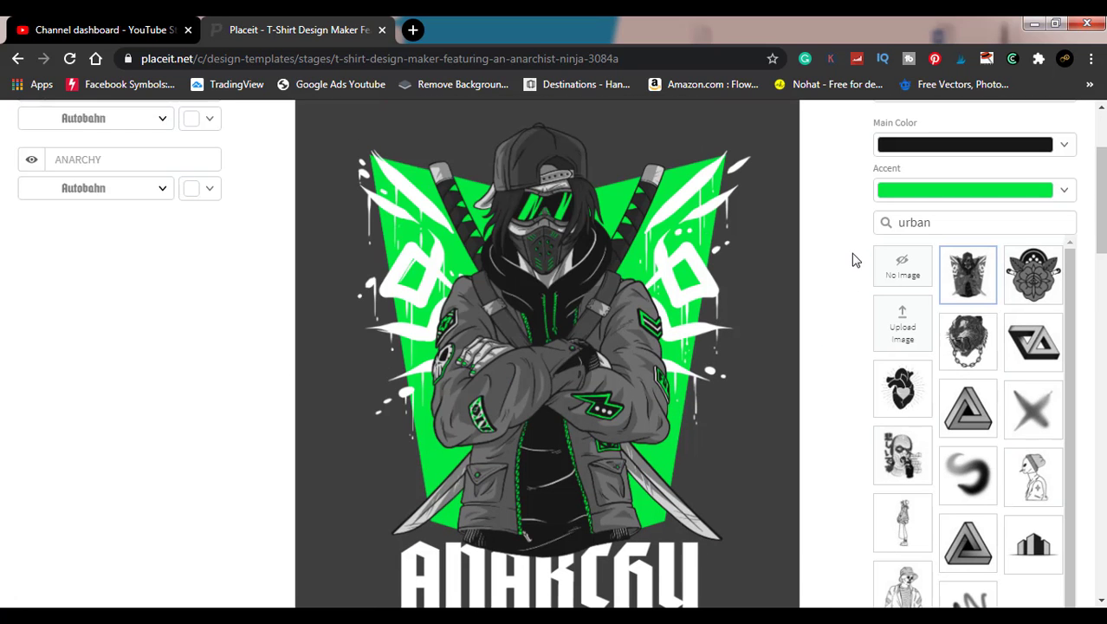
scroll(856, 259, "down", 1)
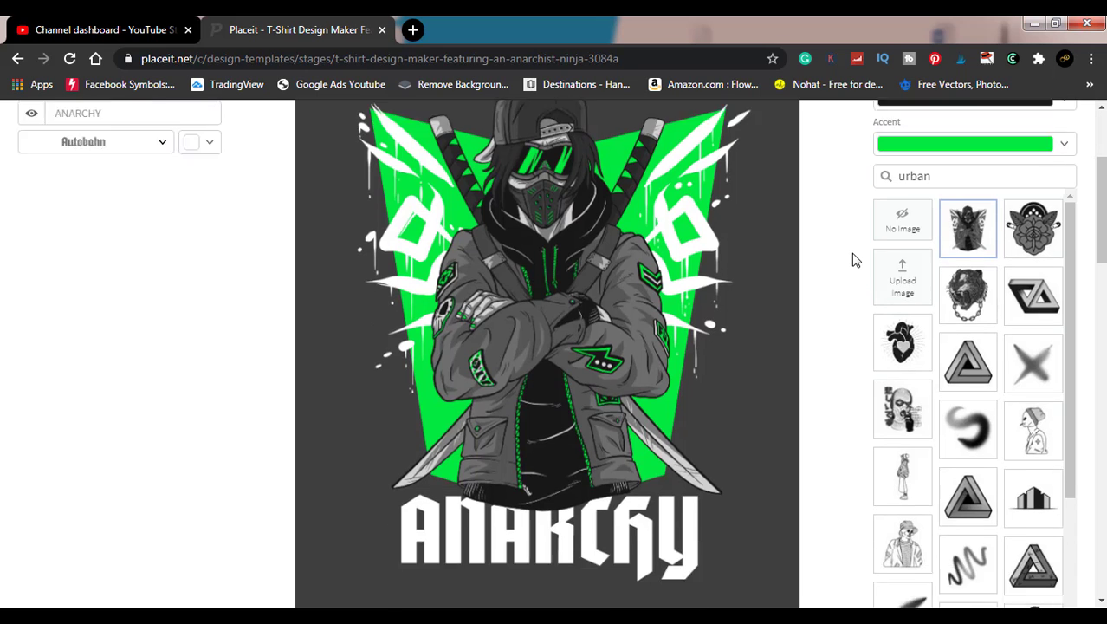
scroll(855, 260, "down", 2)
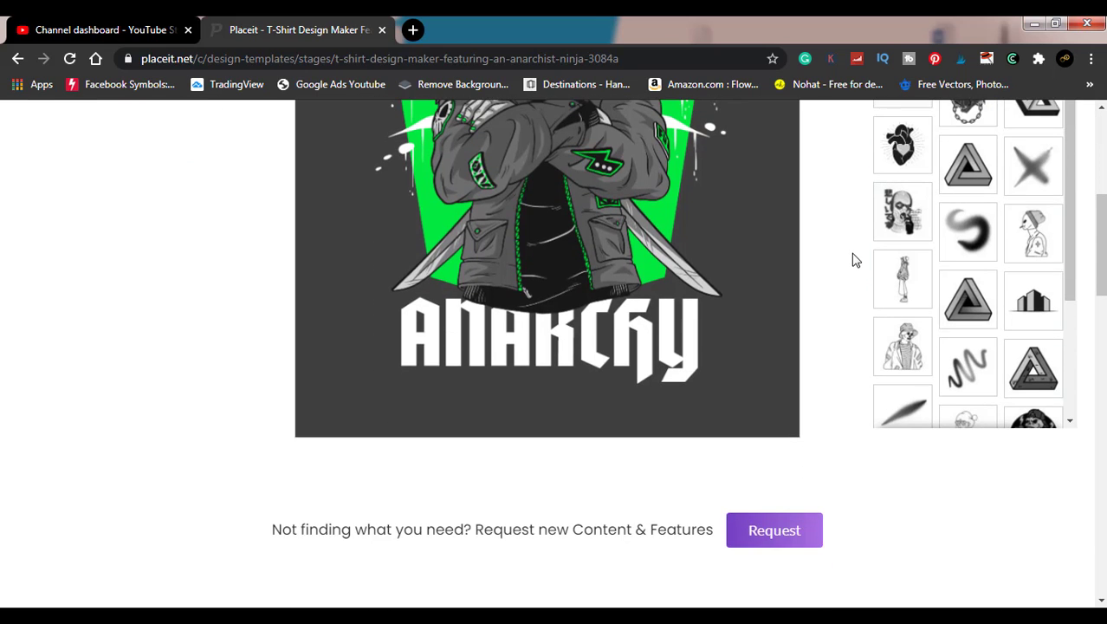
scroll(856, 259, "up", 2)
scroll(856, 260, "up", 1)
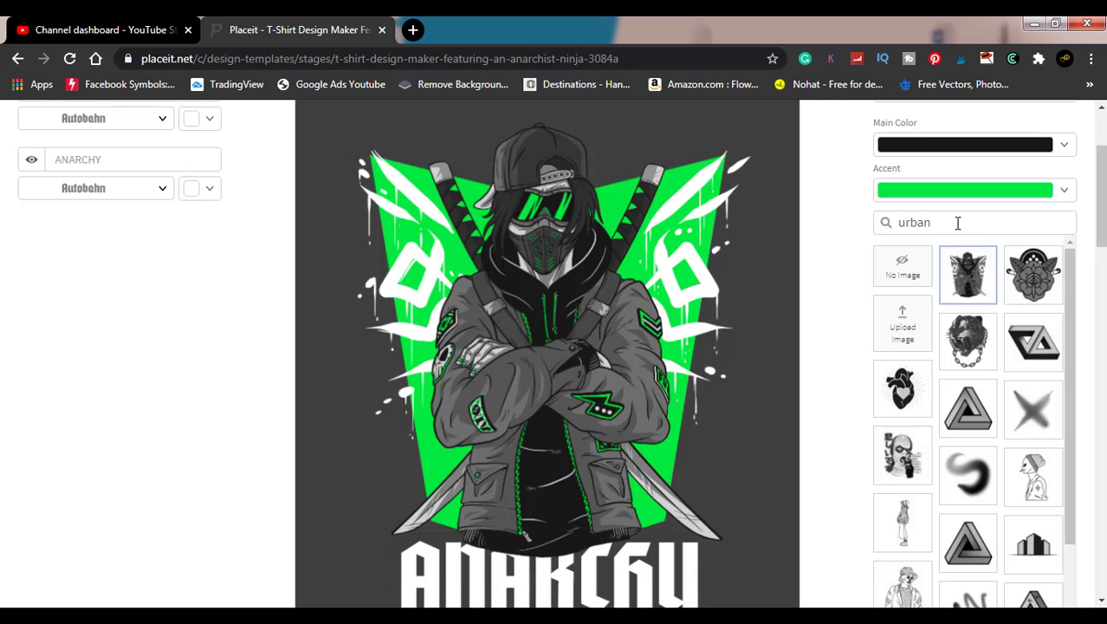
left_click_drag(1075, 309, 1071, 507)
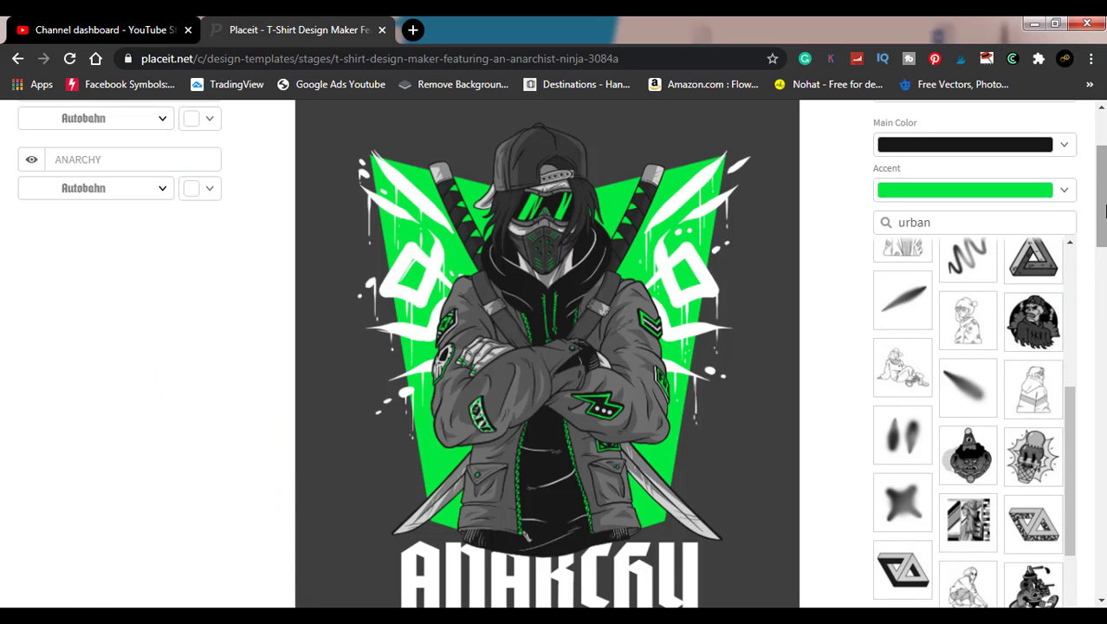
left_click_drag(1103, 208, 1103, 251)
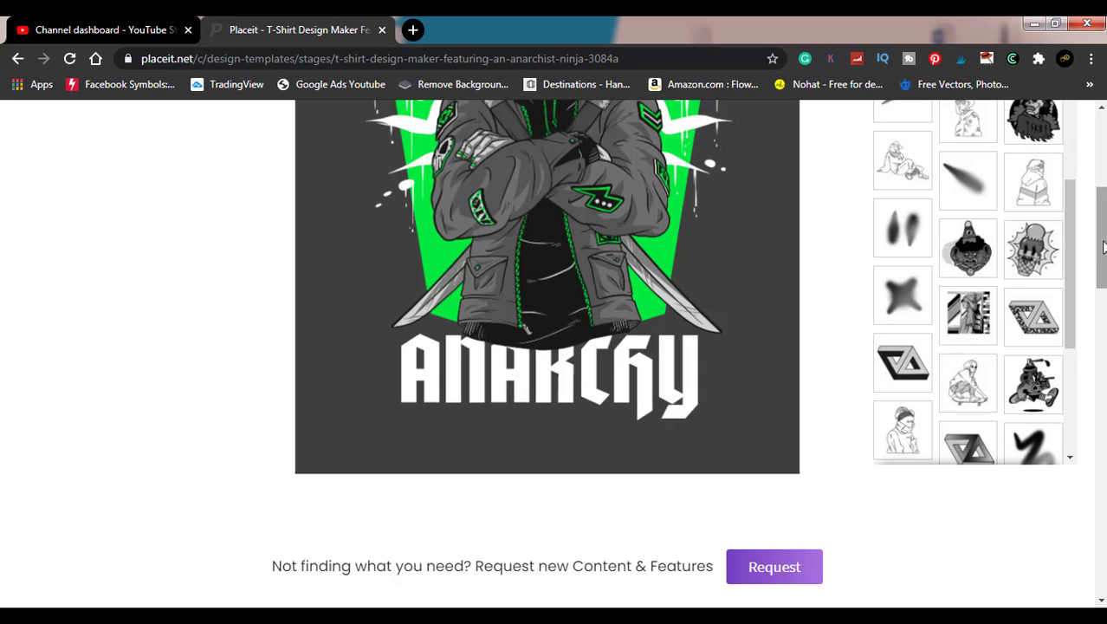
left_click_drag(1079, 245, 1103, 187)
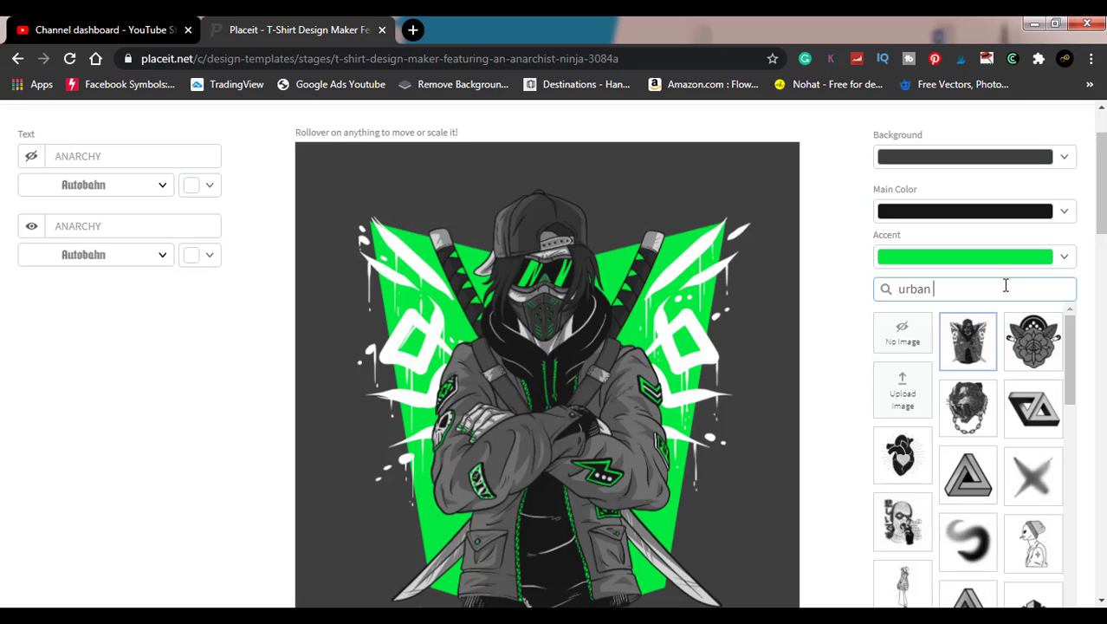
Search the graphics for "urban santa" and for "santa" alone, and replace the ninja with the bearded Santa head.
type("sant")
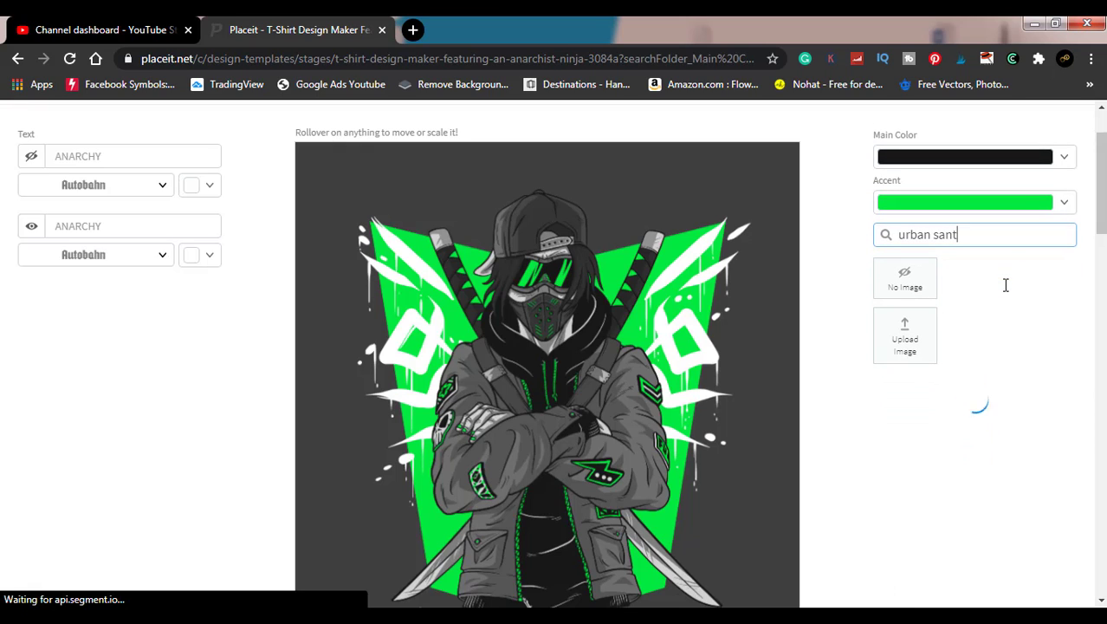
type("a")
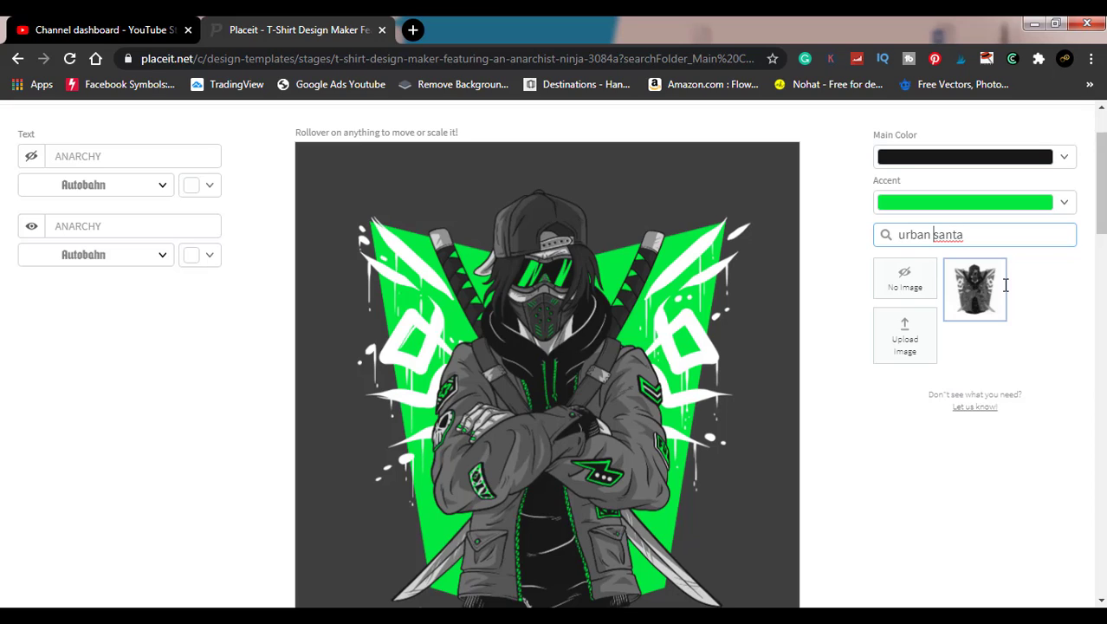
key("ctrl+Left")
key("ctrl+BackSpace")
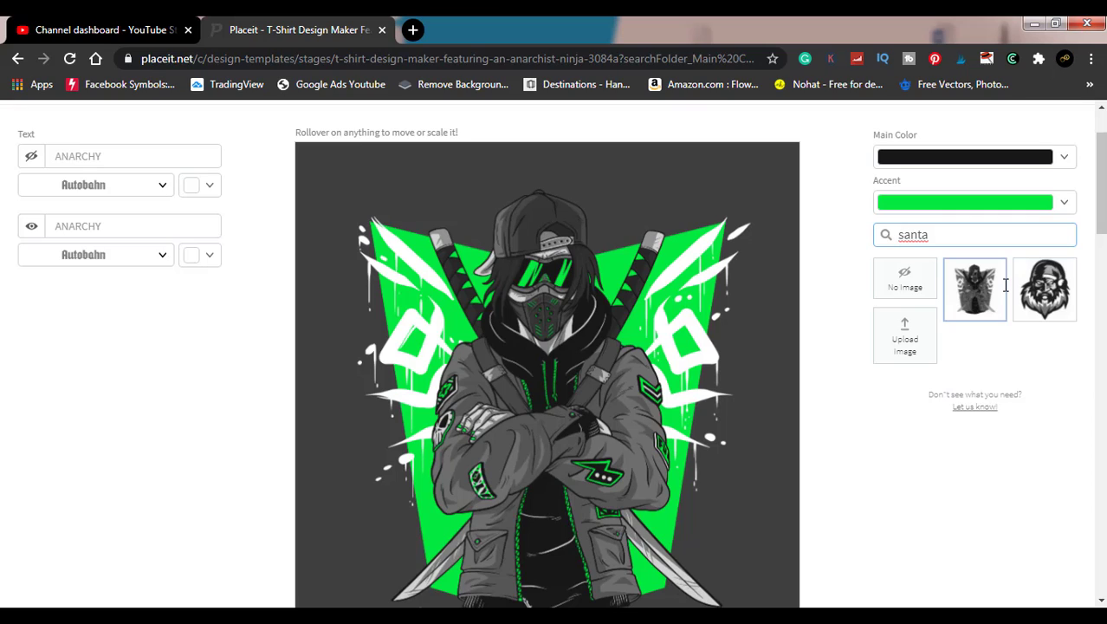
left_click(1048, 301)
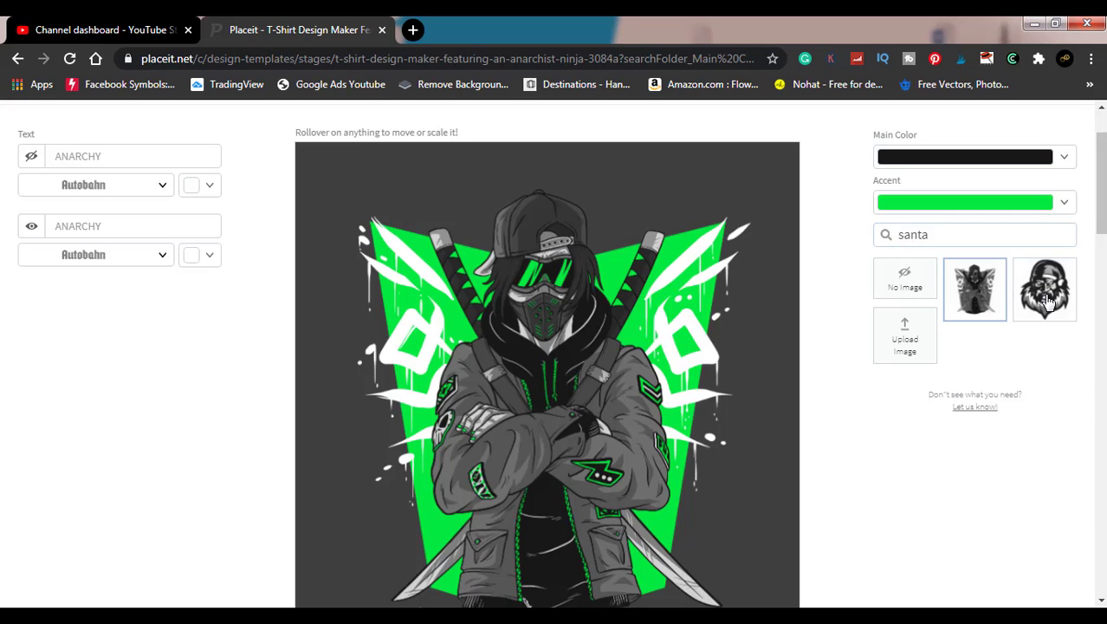
left_click(1048, 301)
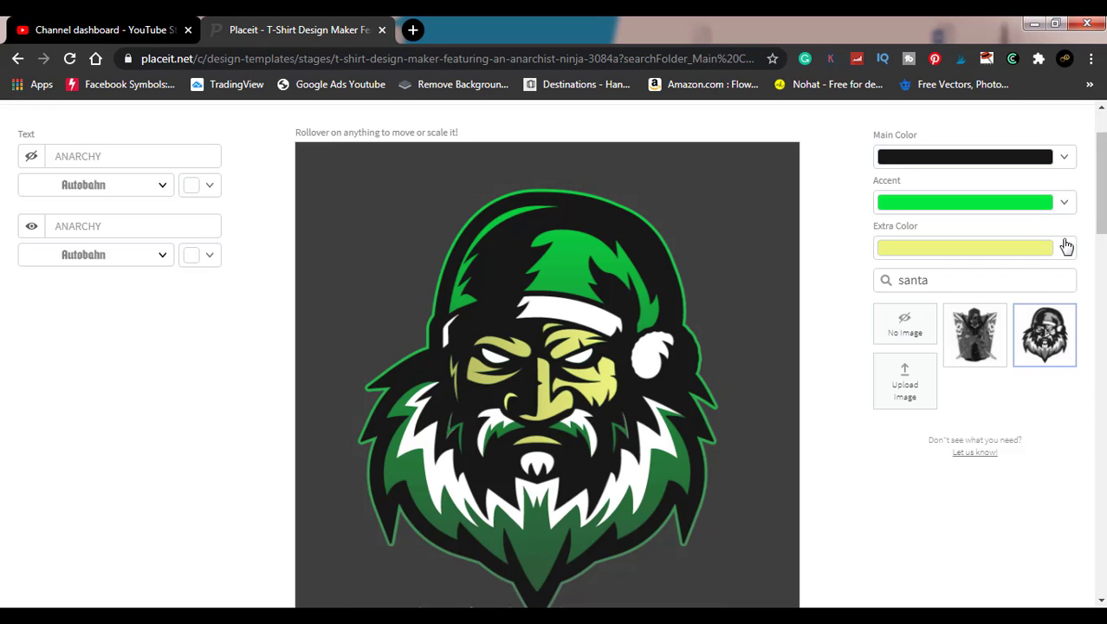
Show the hidden first ANARCHY text line and move it to the upper edge of the design, centered above the Santa head.
mouse_move(1100, 182)
left_mouse_down()
mouse_move(1100, 241)
mouse_move(1100, 164)
mouse_move(1099, 186)
left_mouse_up()
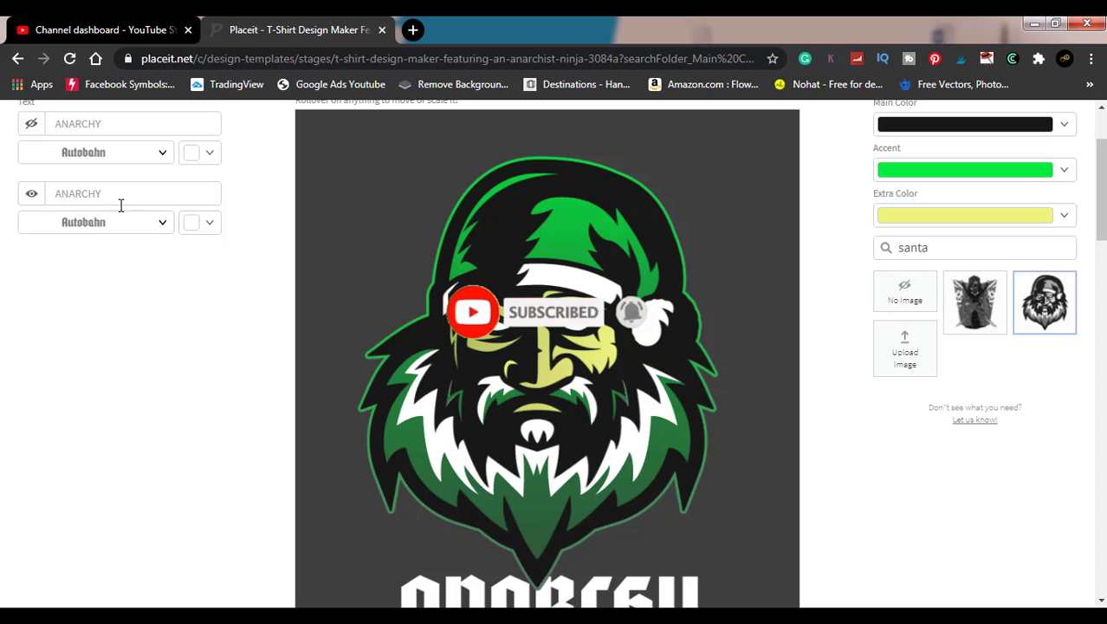
left_click(31, 125)
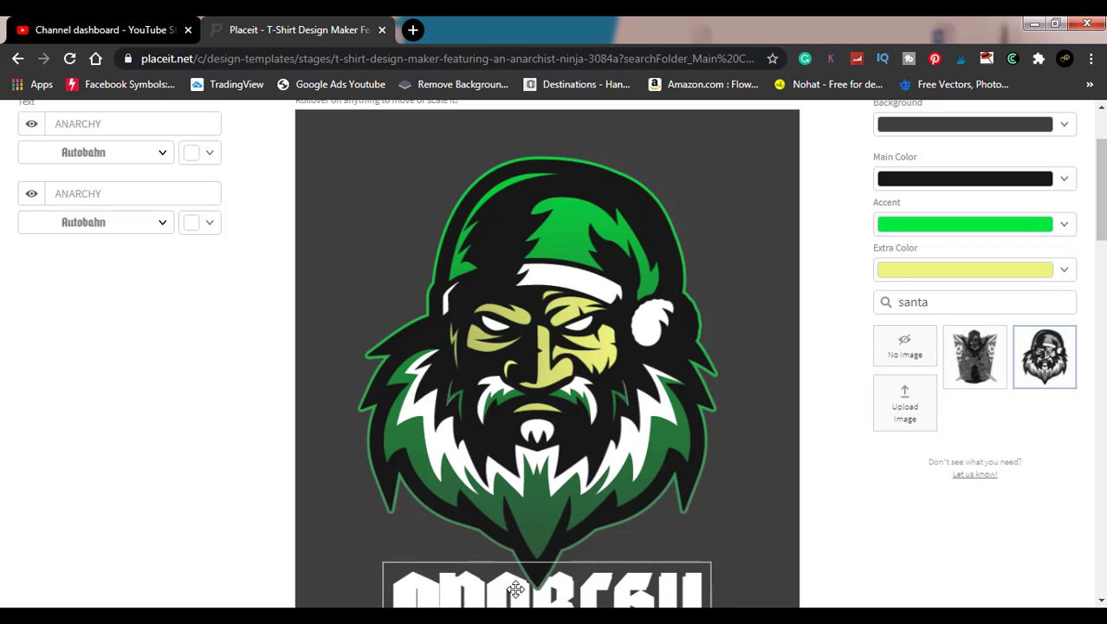
left_click_drag(516, 589, 512, 525)
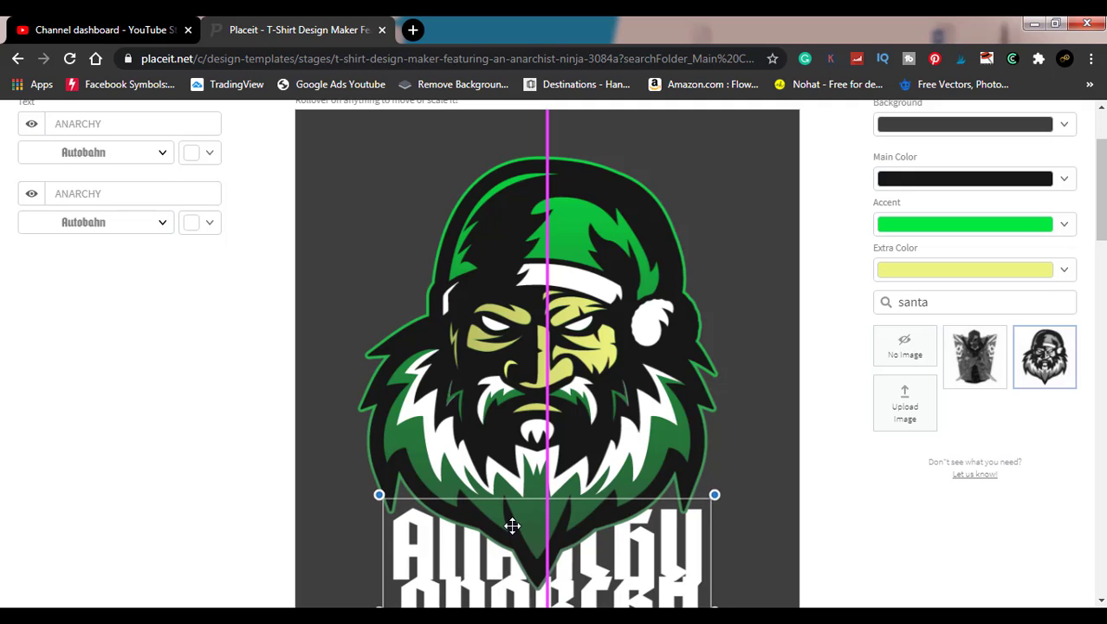
left_click_drag(512, 525, 515, 143)
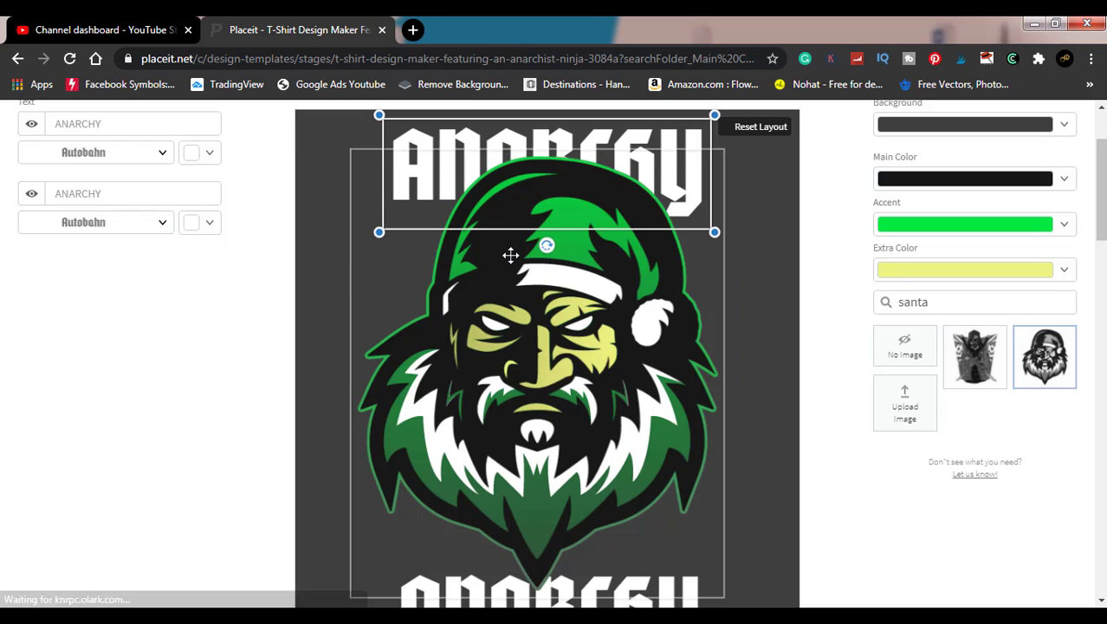
Move the Santa head graphic slightly down on the design and deselect it.
left_click_drag(511, 255, 507, 282)
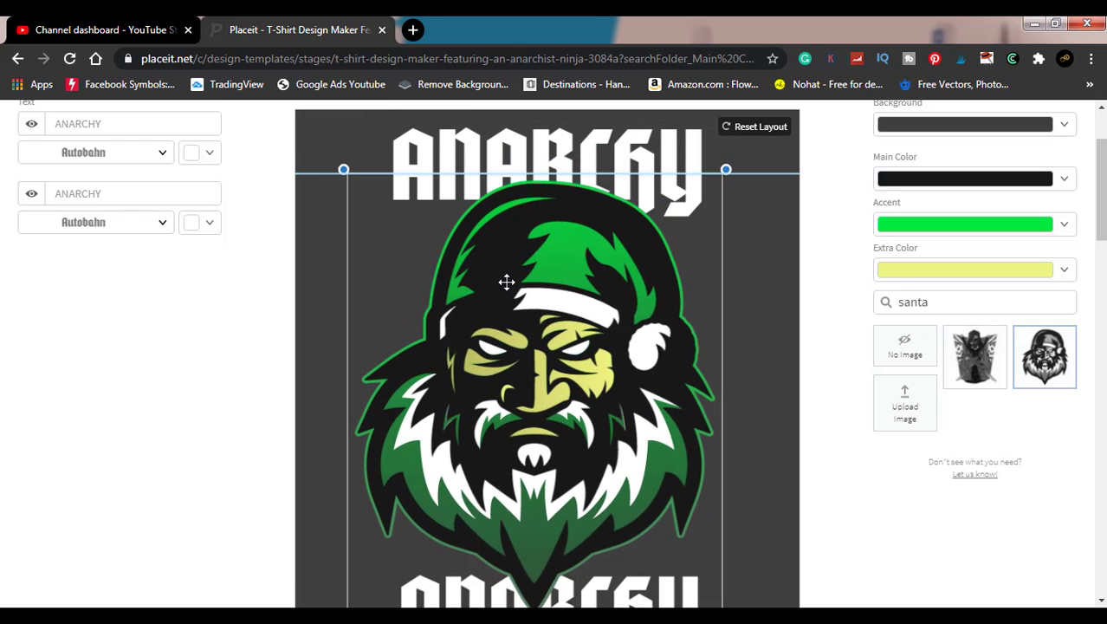
left_click(843, 353)
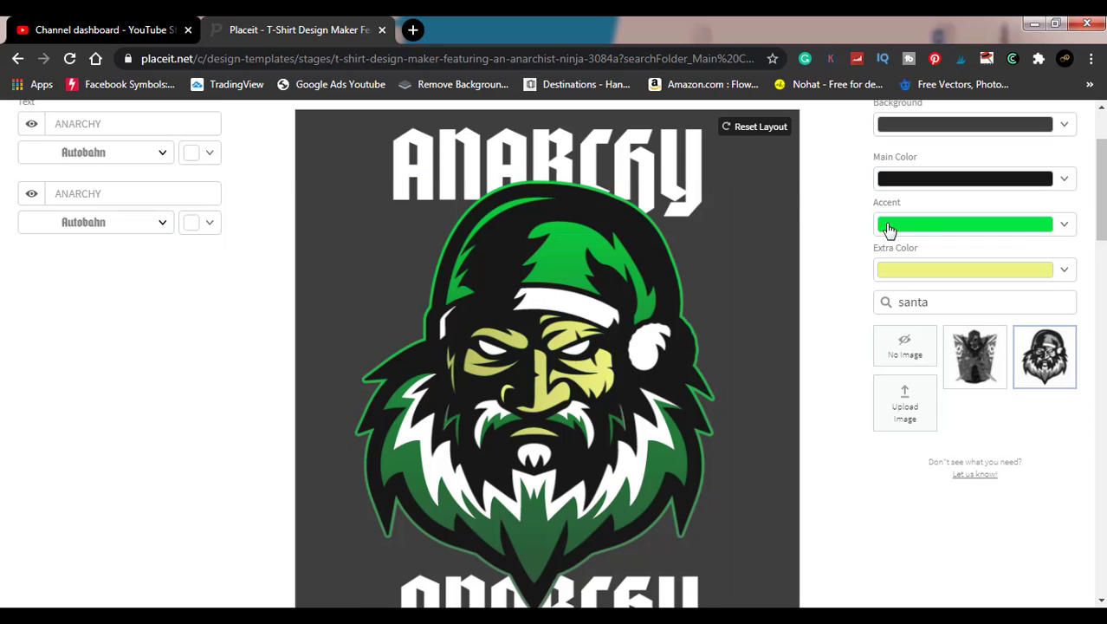
Replace the wording of the first ANARCHY text line with STAY in capital letters.
left_click_drag(126, 118, 45, 128)
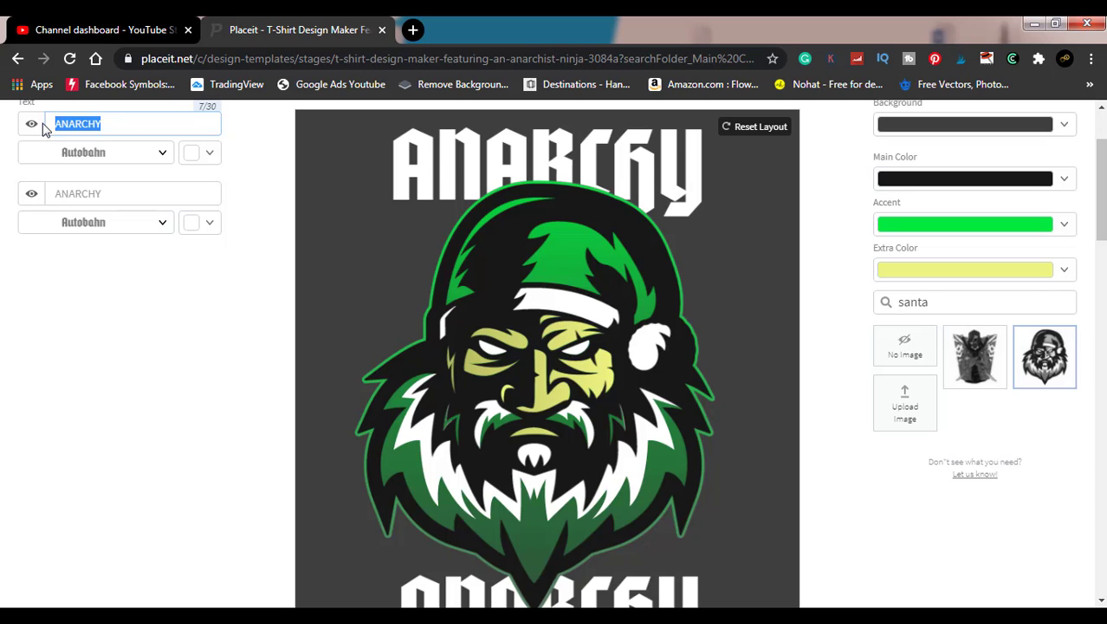
type("St")
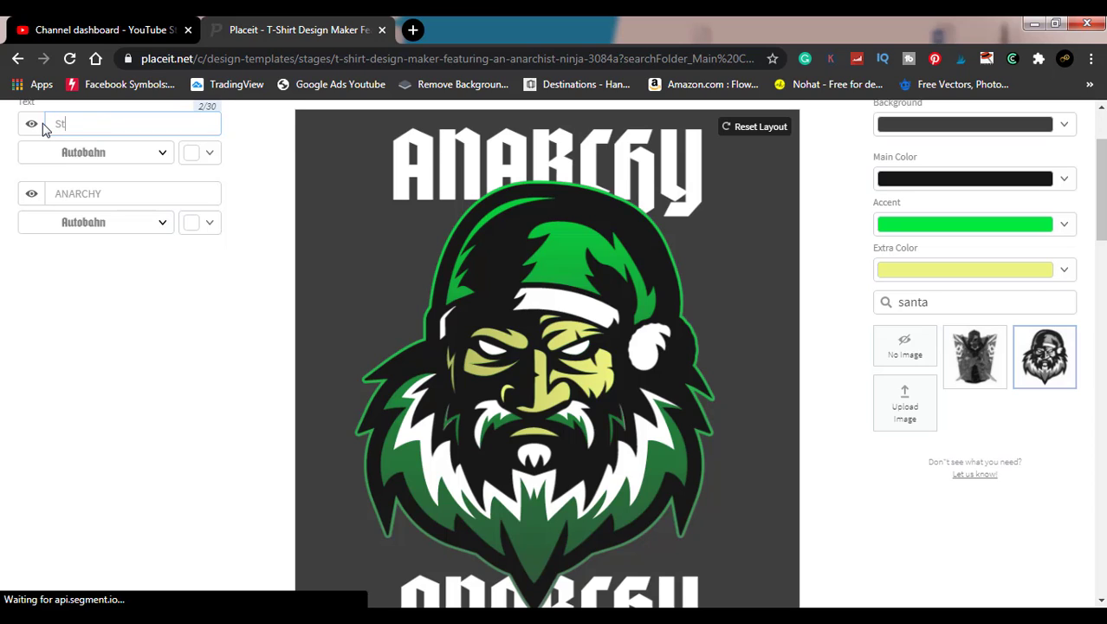
type("ya")
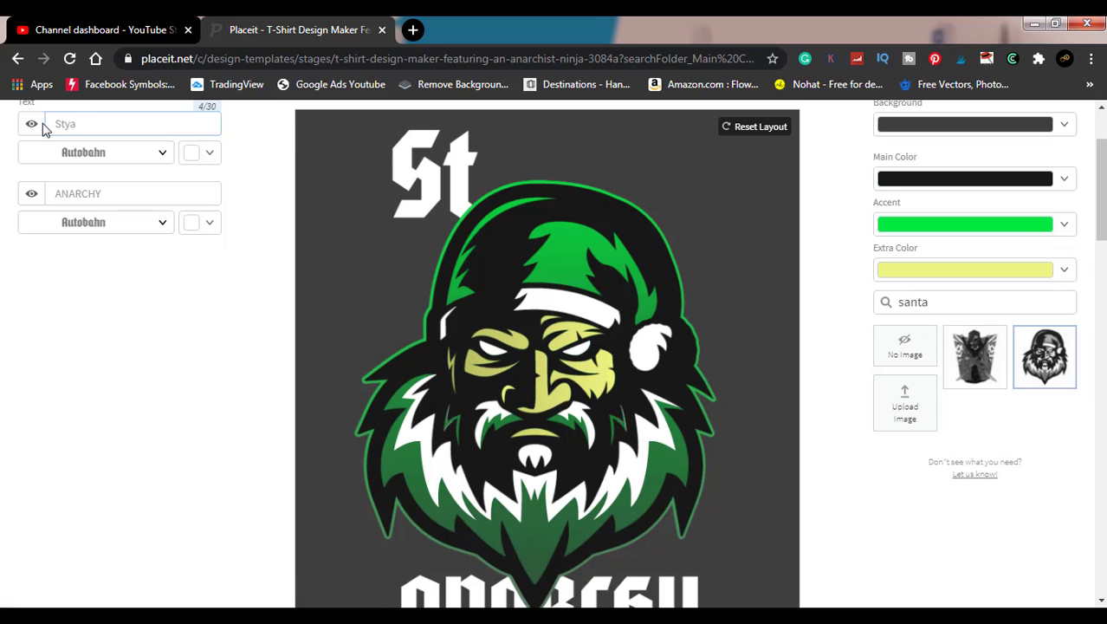
key("BackSpace")
key("BackSpace")
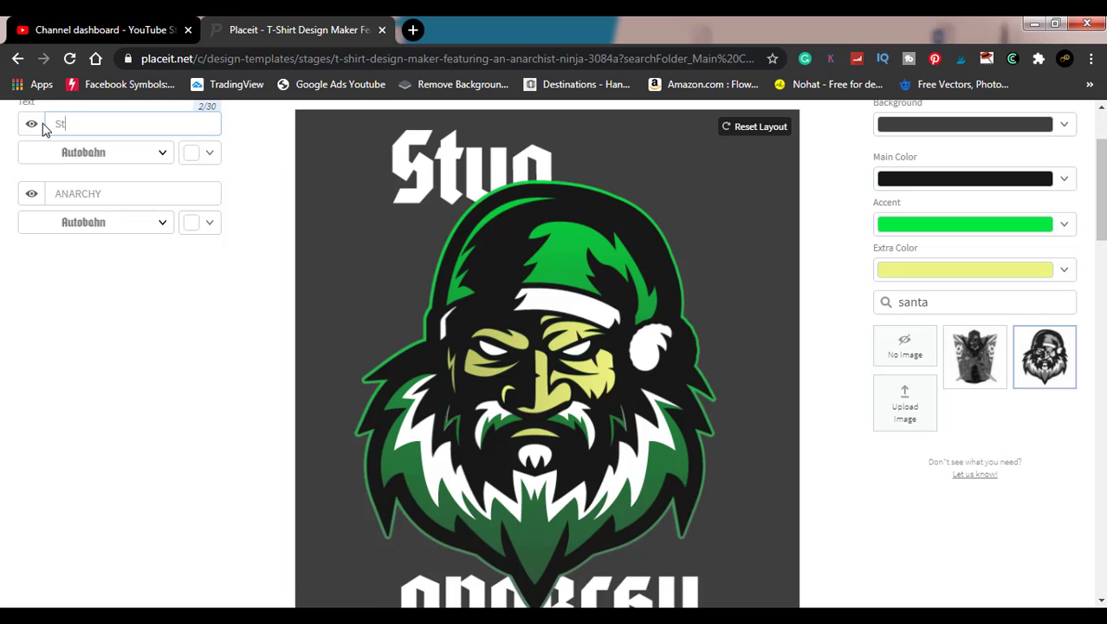
type("ay")
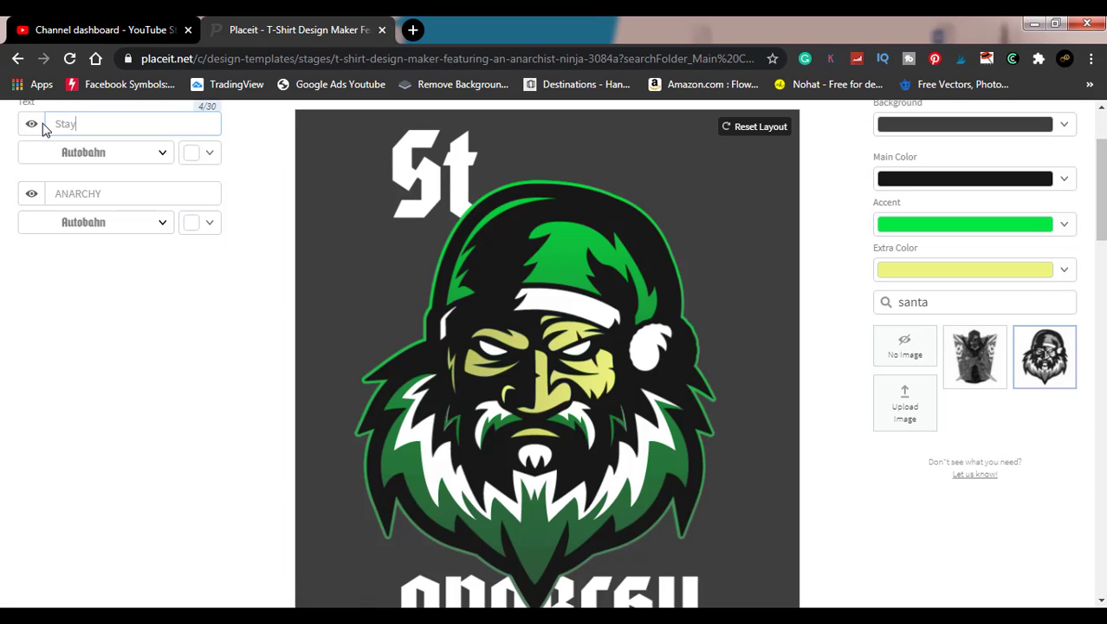
key("BackSpace")
key("BackSpace")
key("BackSpace")
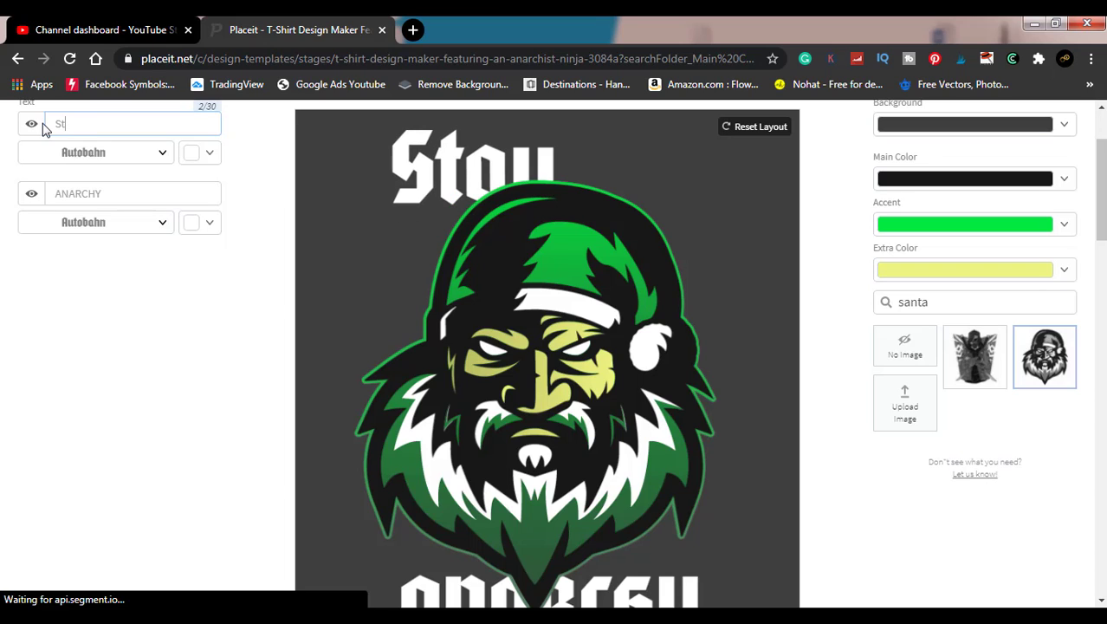
type("TA")
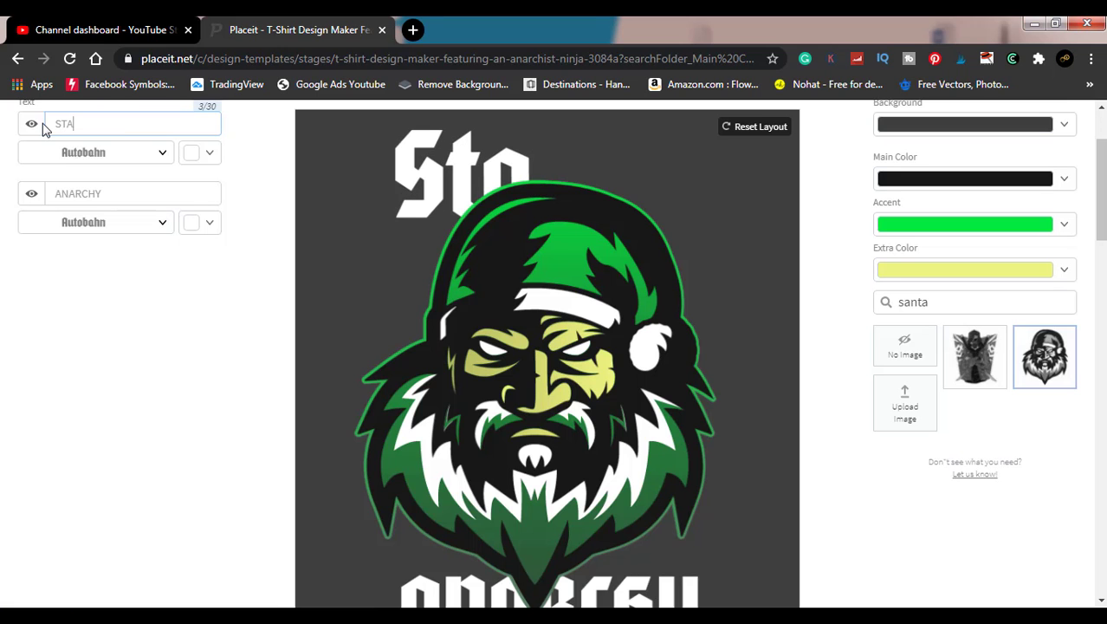
type("Y")
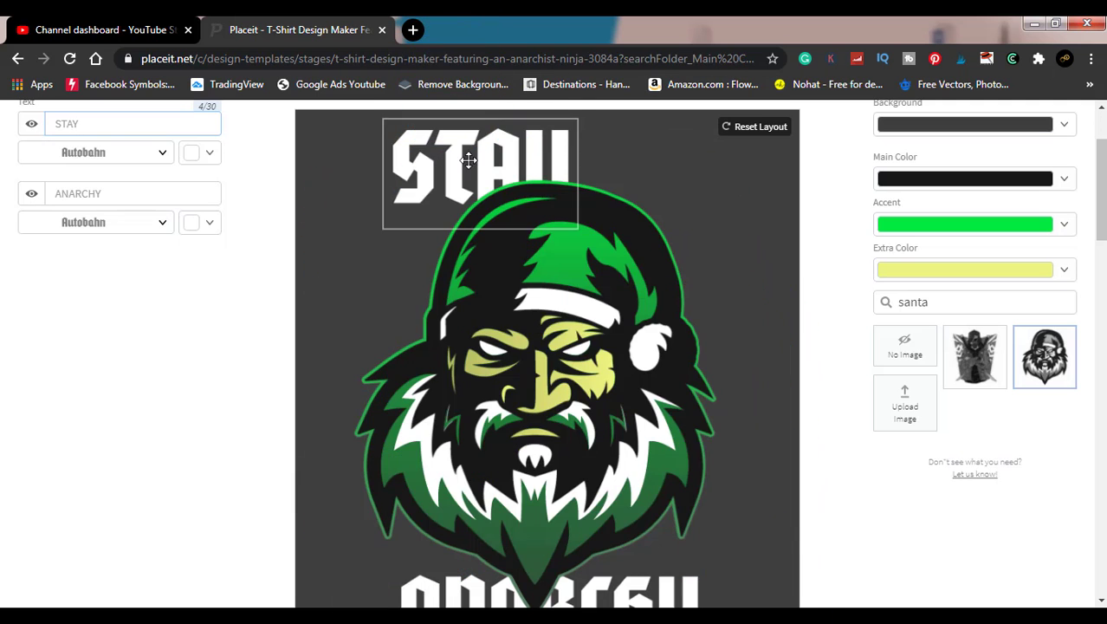
Enlarge the STAY text and center it horizontally near the upper edge of the design.
left_click_drag(472, 158, 540, 166)
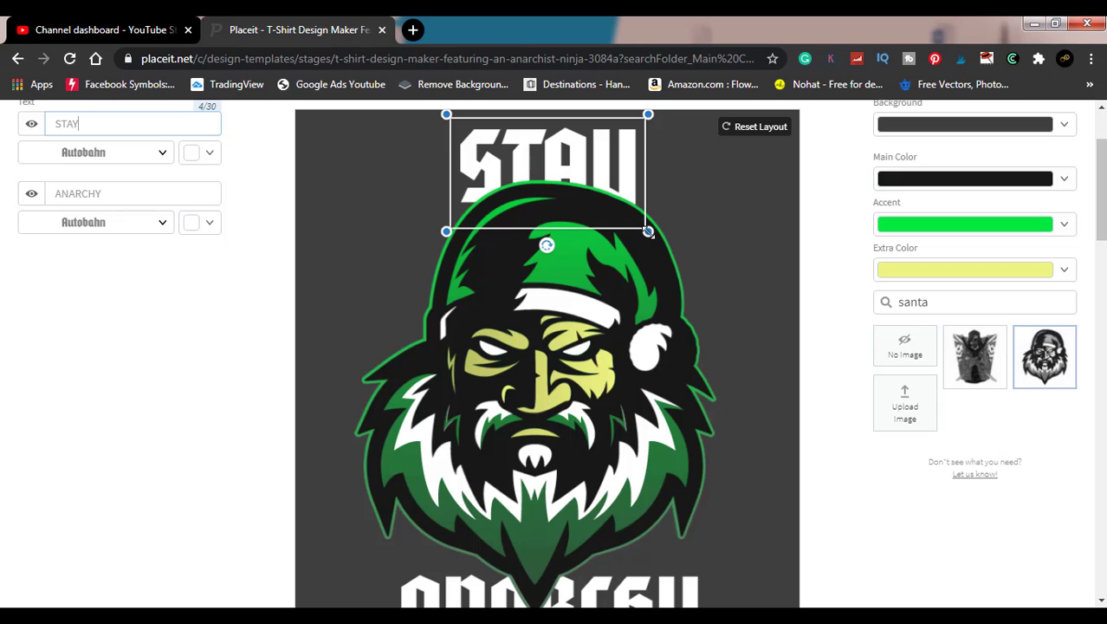
left_click_drag(647, 232, 709, 263)
left_click_drag(647, 181, 580, 163)
Shrink the Santa head graphic and center it beneath the STAY text.
left_click(626, 343)
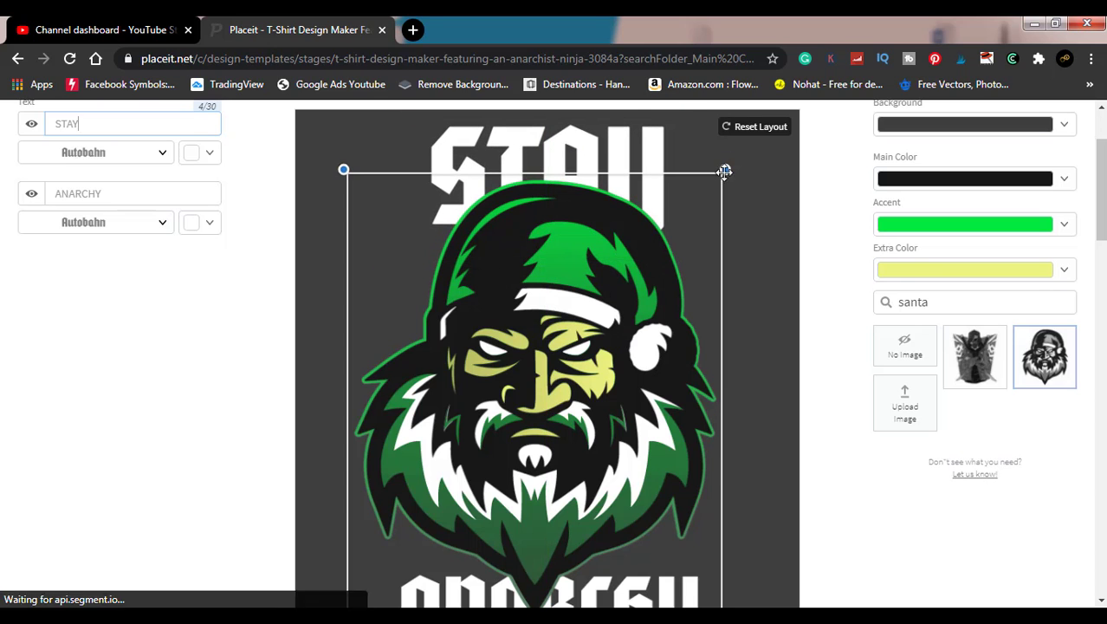
left_click_drag(725, 167, 724, 236)
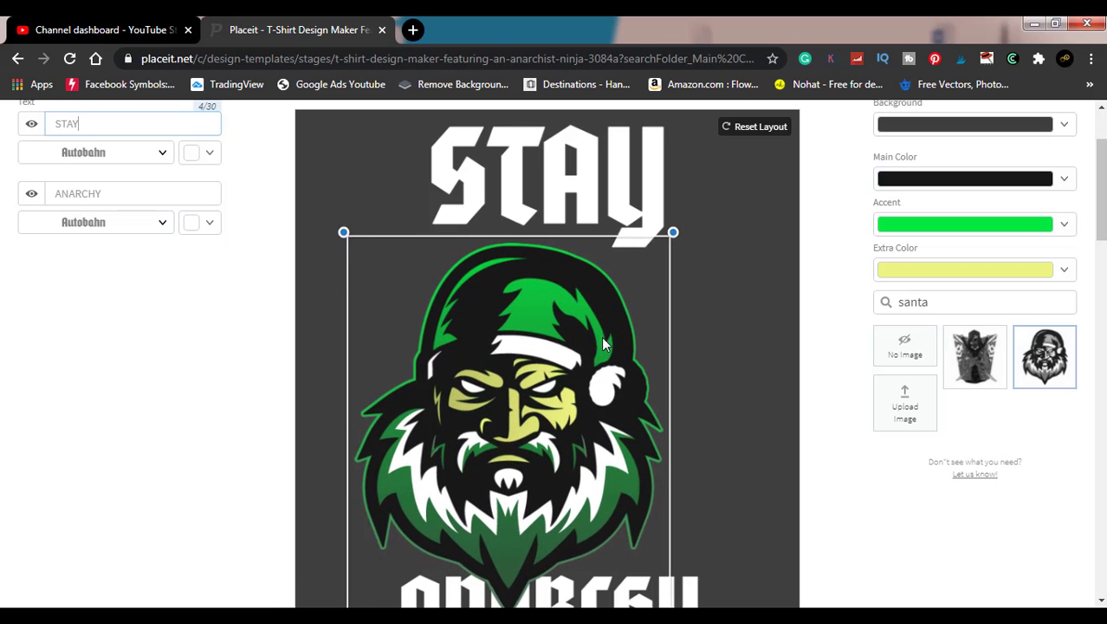
mouse_move(604, 344)
left_mouse_down()
mouse_move(608, 324)
mouse_move(597, 359)
mouse_move(578, 364)
mouse_move(599, 363)
left_mouse_up()
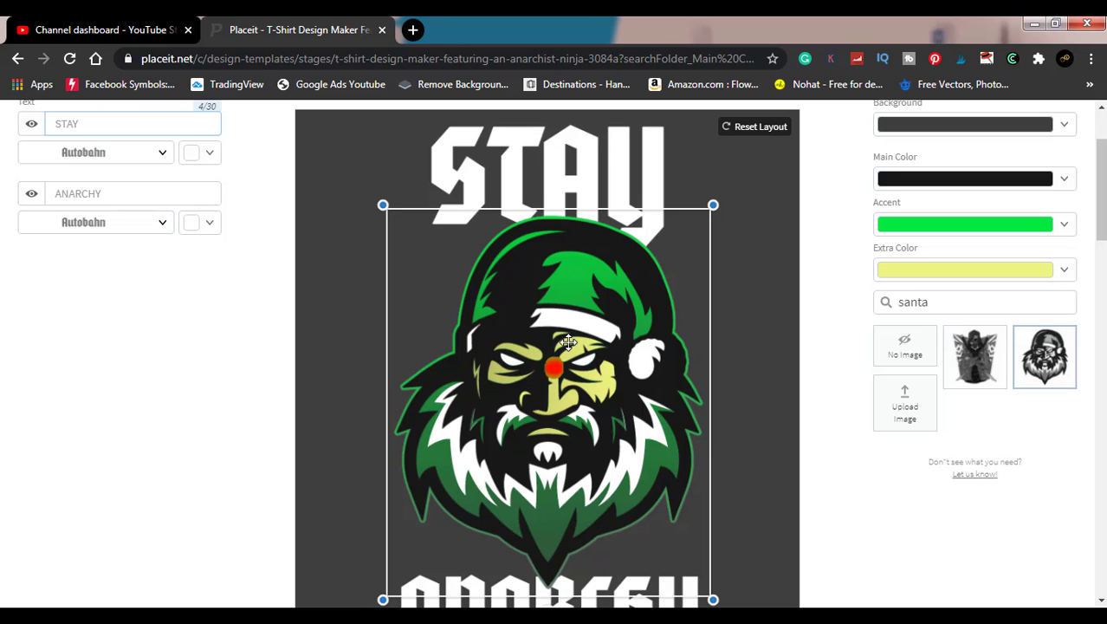
mouse_move(571, 353)
left_mouse_down()
mouse_move(544, 343)
mouse_move(563, 344)
left_mouse_up()
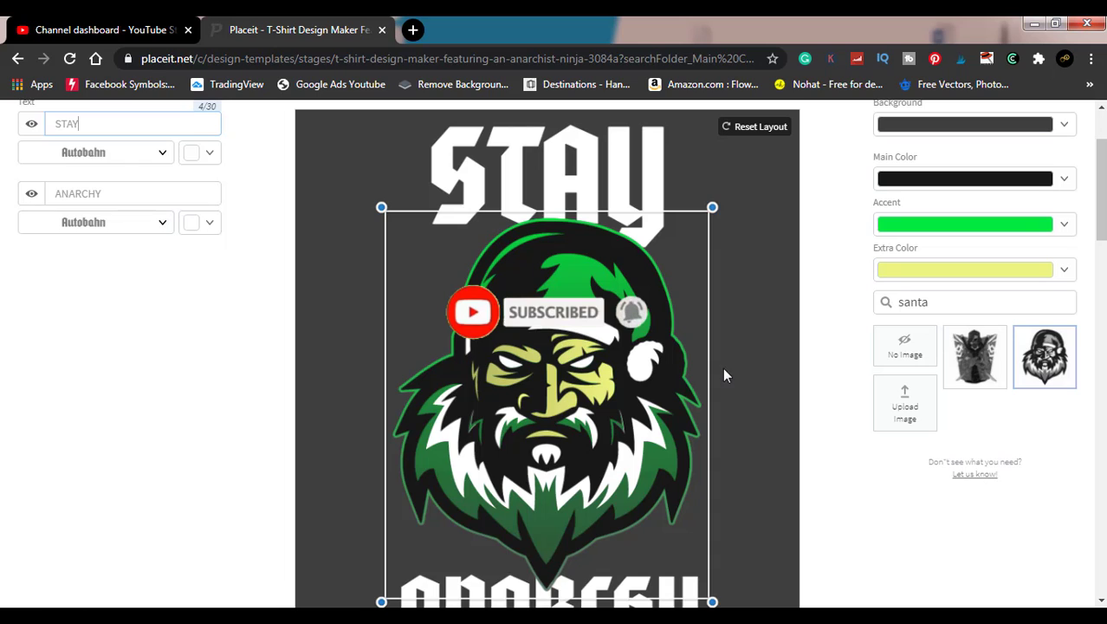
Replace the wording of the remaining ANARCHY text line with HAPPY in capital letters.
double_click(113, 195)
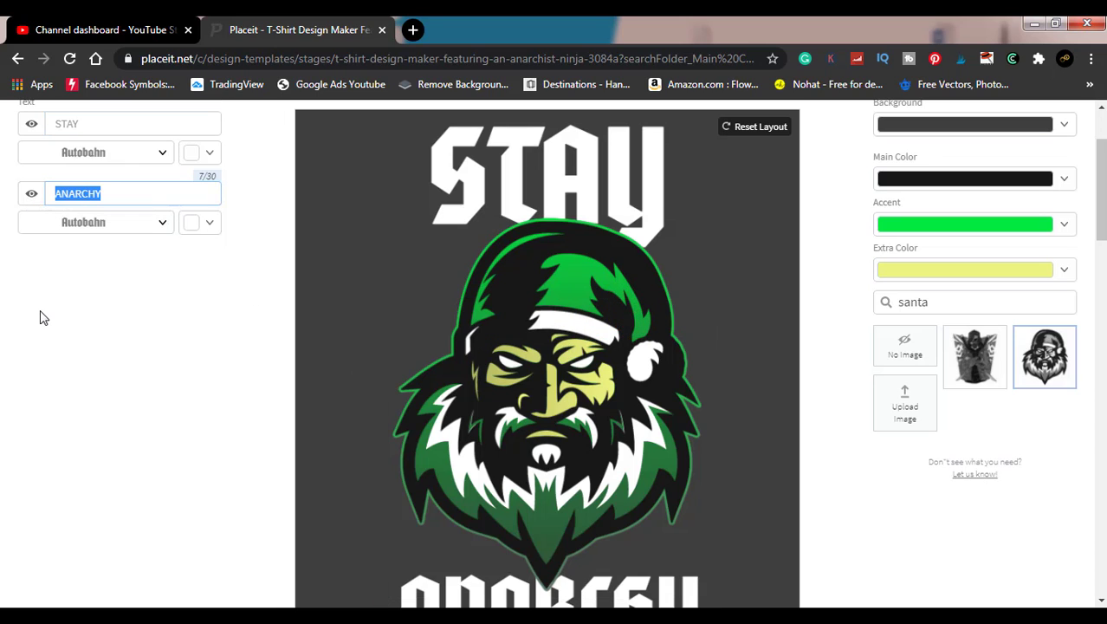
type("H")
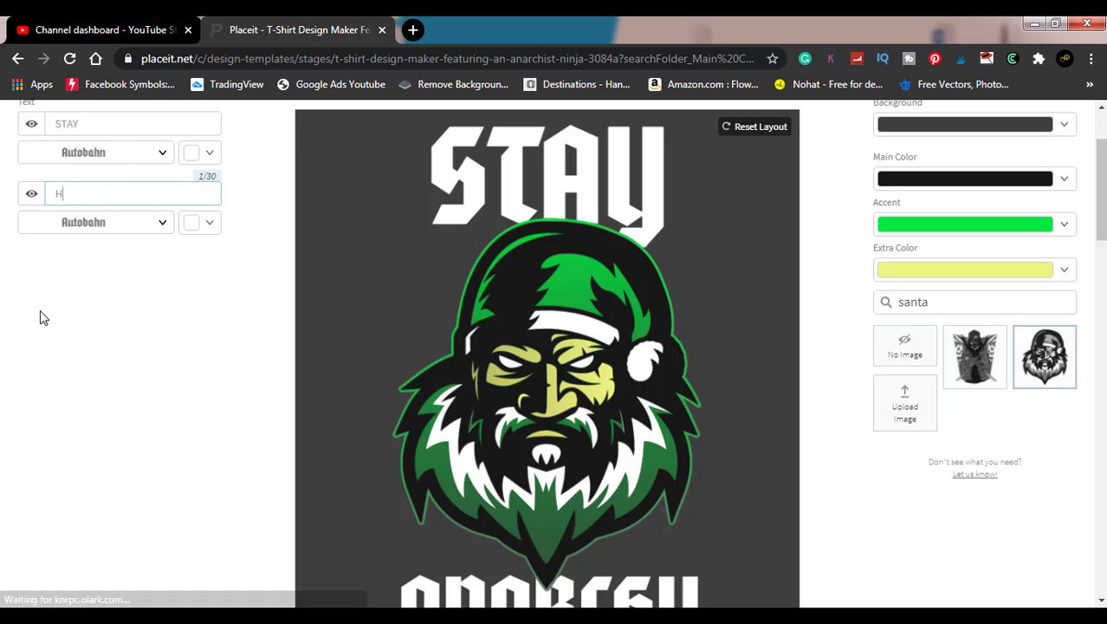
type("APPY")
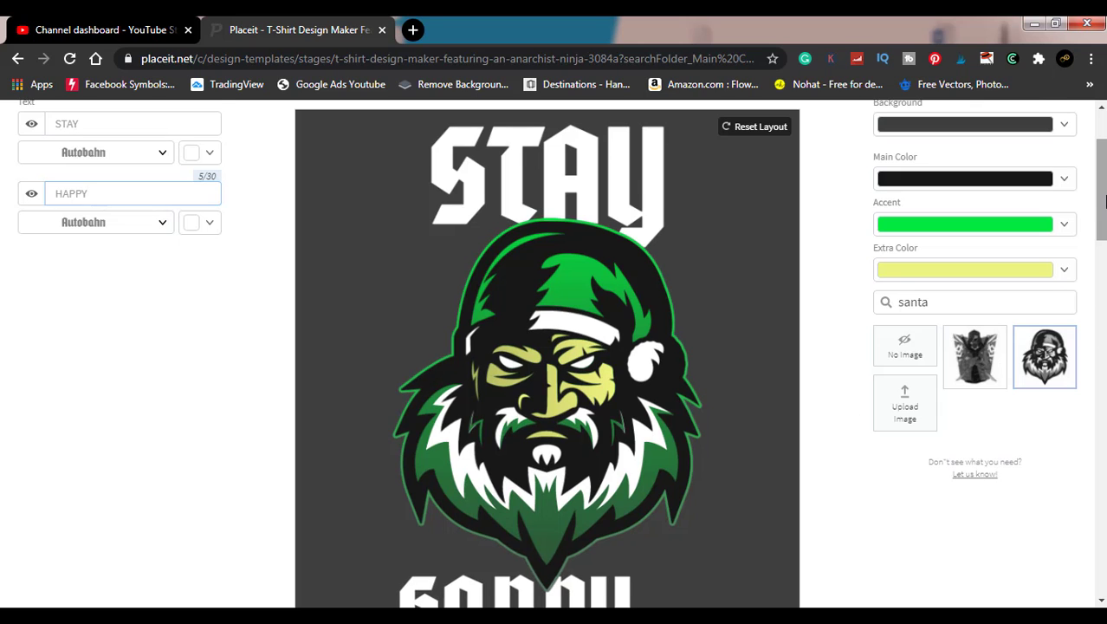
Enlarge the HAPPY text, center it beneath the Santa head and deselect it.
left_click_drag(1101, 201, 1102, 230)
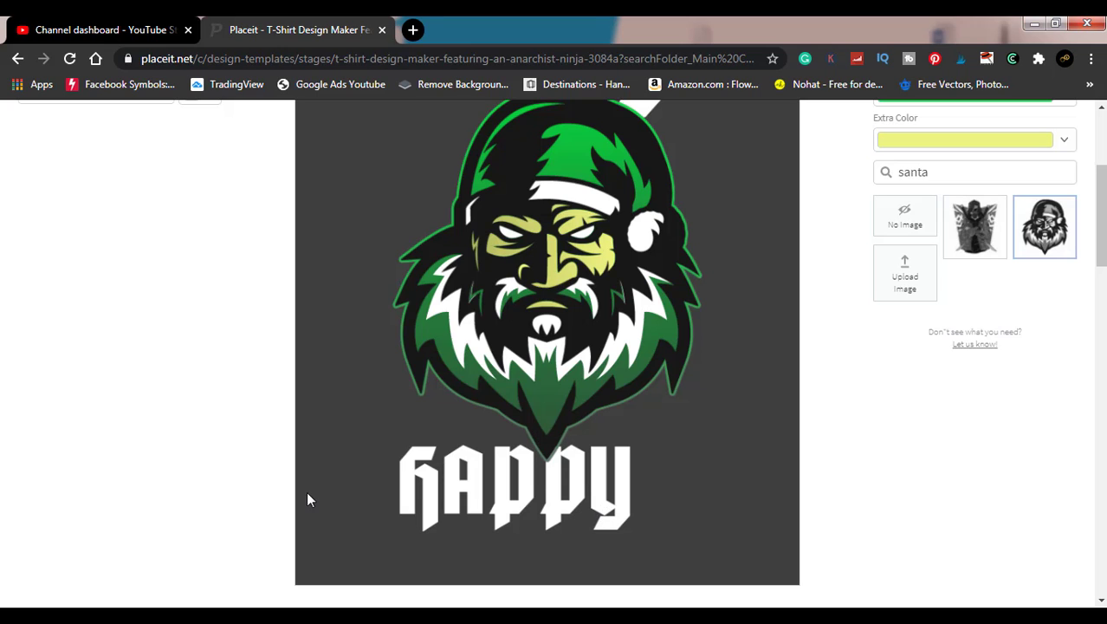
scroll(231, 487, "up", 4)
scroll(230, 487, "down", 5)
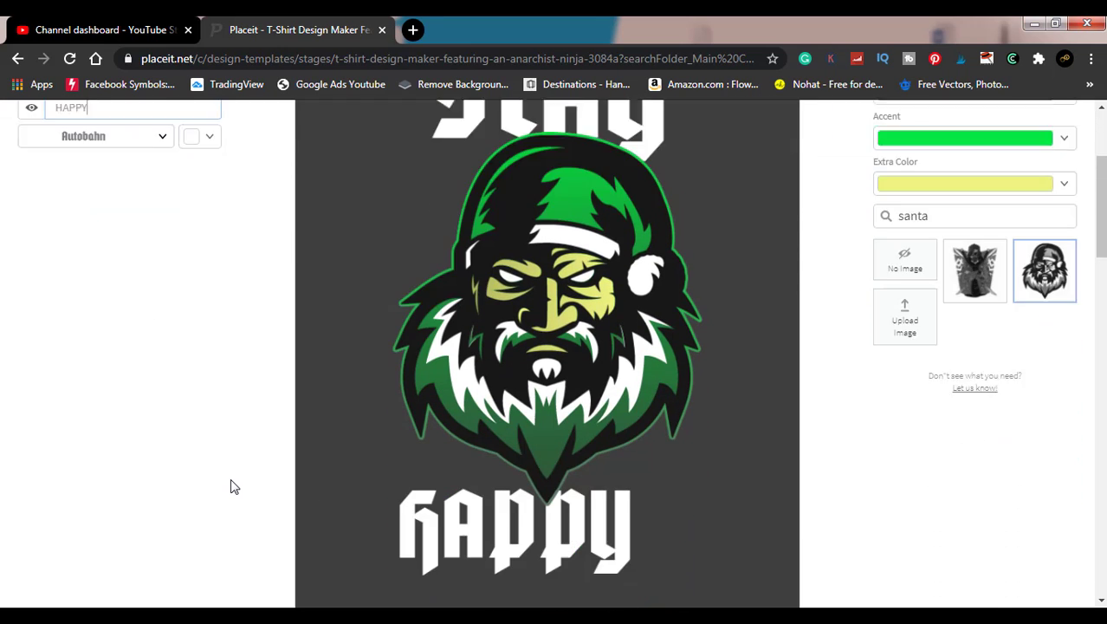
left_click(487, 404)
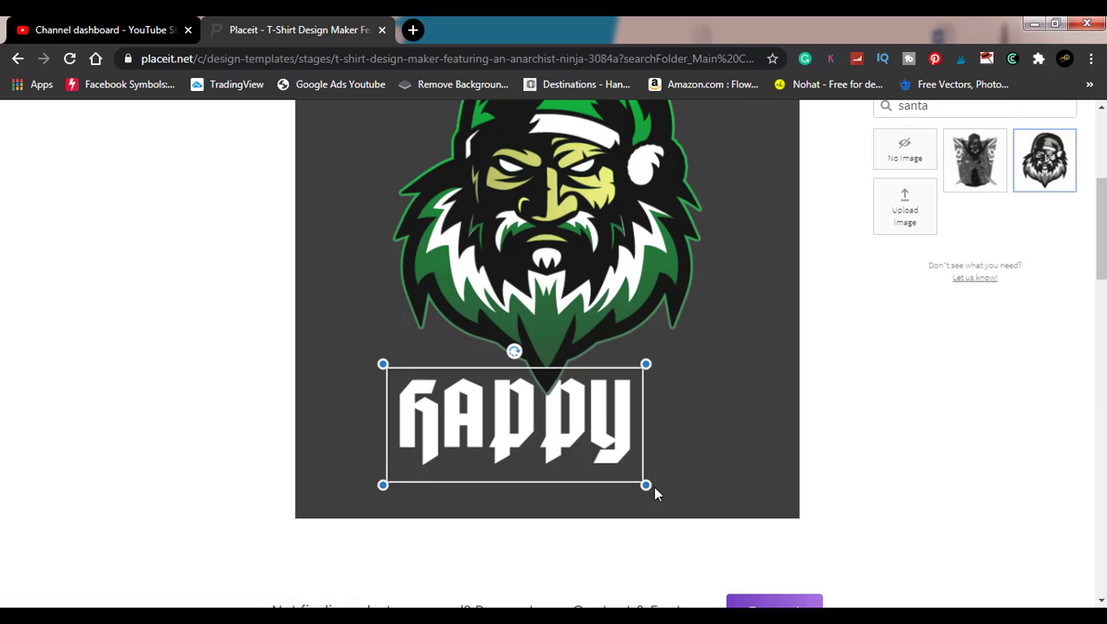
left_click_drag(645, 486, 719, 515)
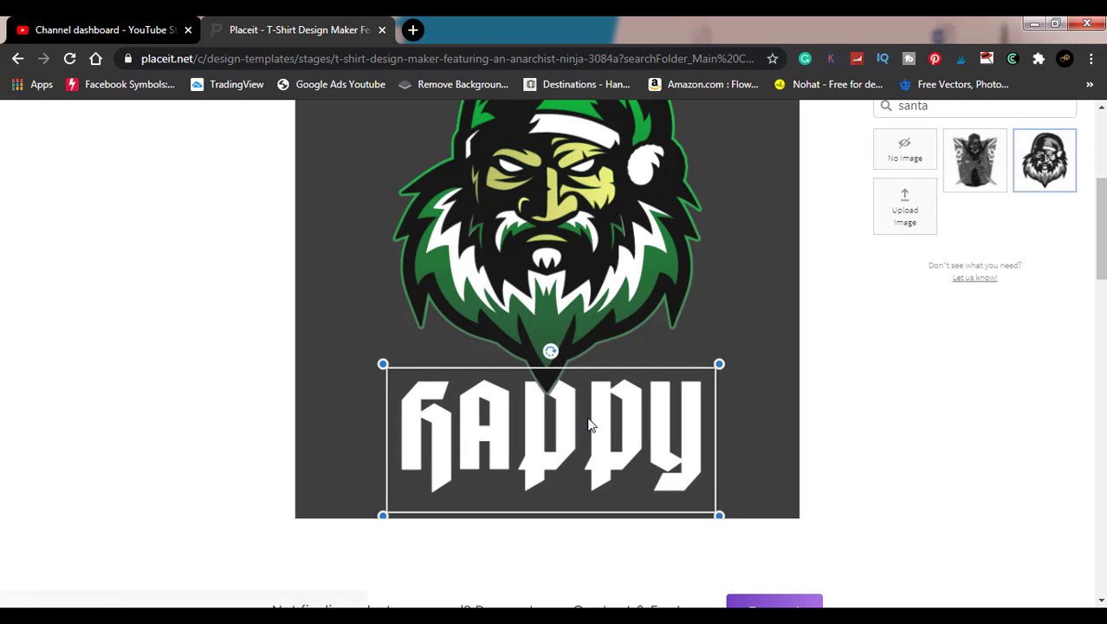
left_click_drag(613, 403, 578, 404)
left_click(915, 381)
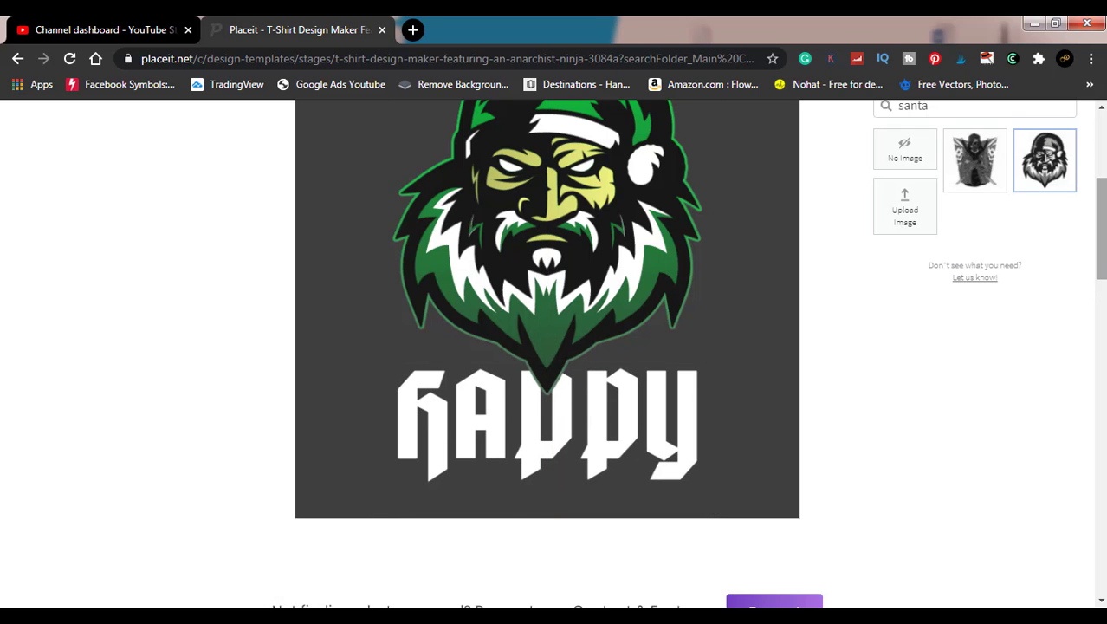
Set the design's accent color to bright red and its extra color to golden orange.
left_click_drag(1099, 265, 1100, 223)
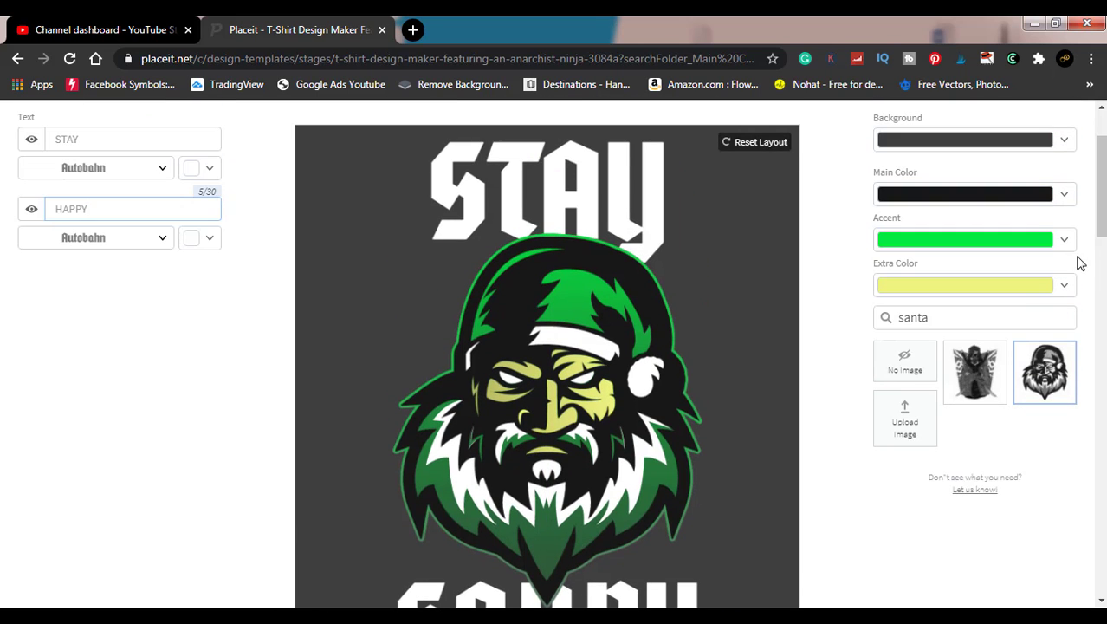
left_click(1068, 243)
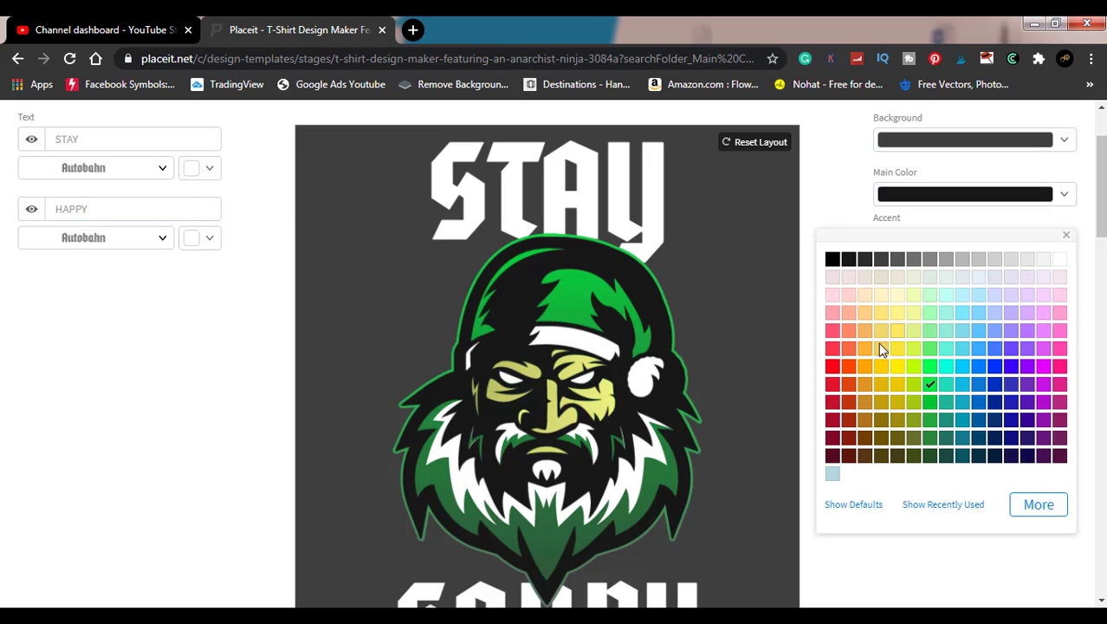
left_click(831, 370)
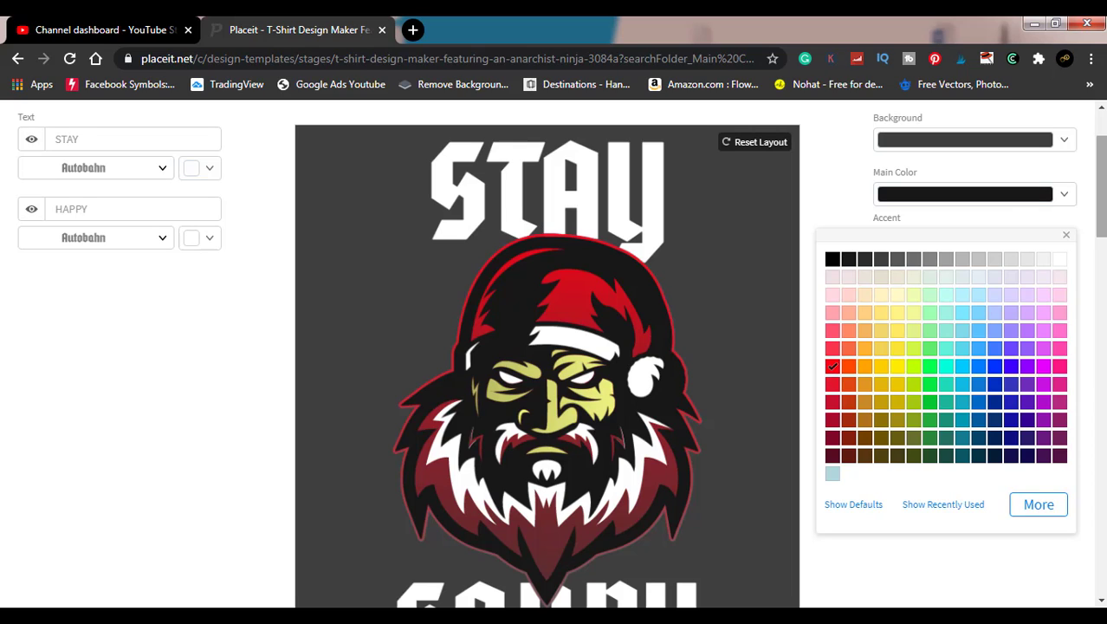
left_click(1070, 238)
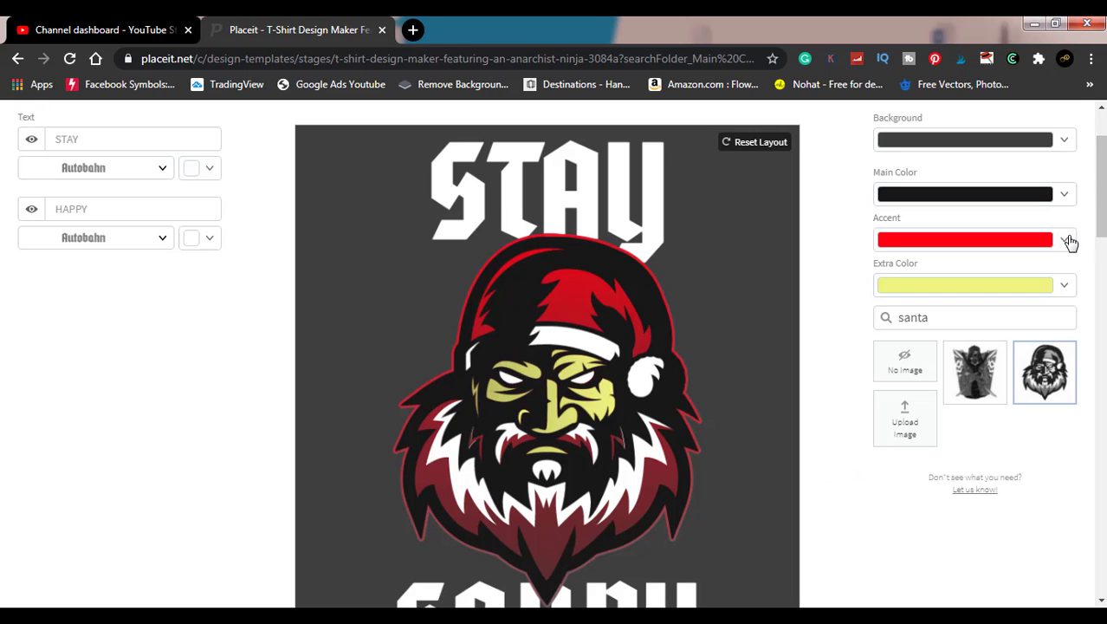
left_click(1064, 286)
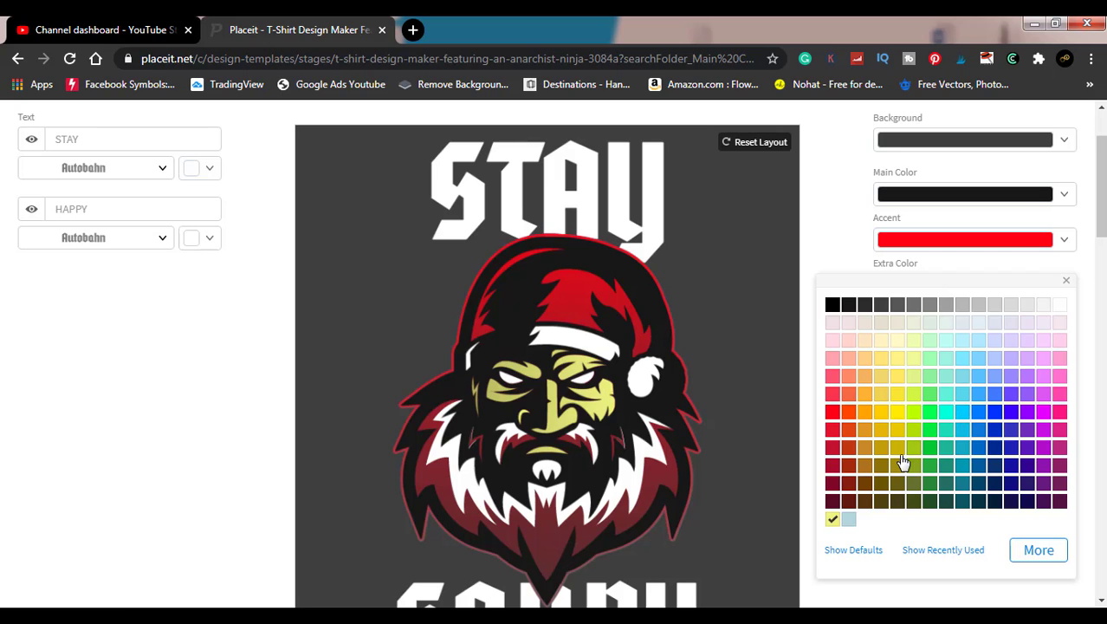
left_click(865, 431)
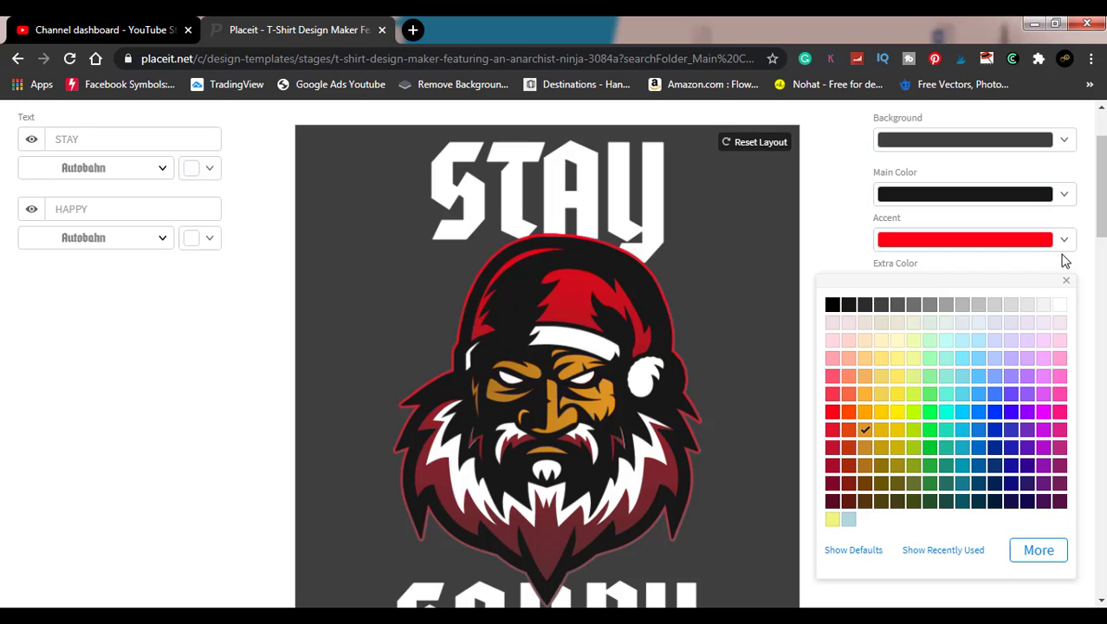
Make the design's background transparent and close the color palette.
left_click(1067, 145)
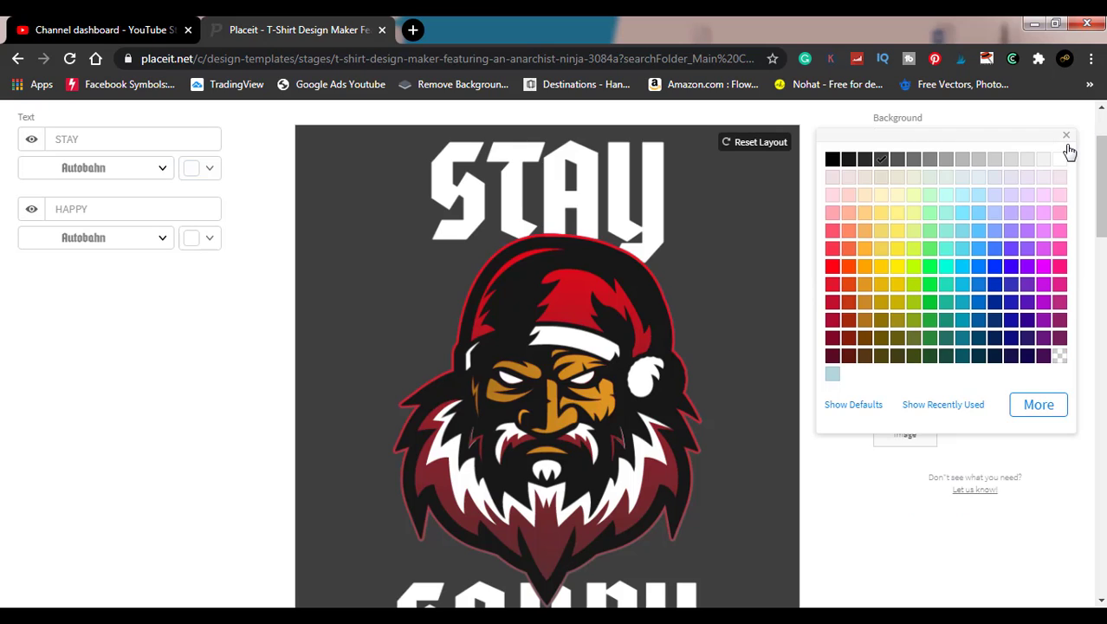
left_click(1063, 357)
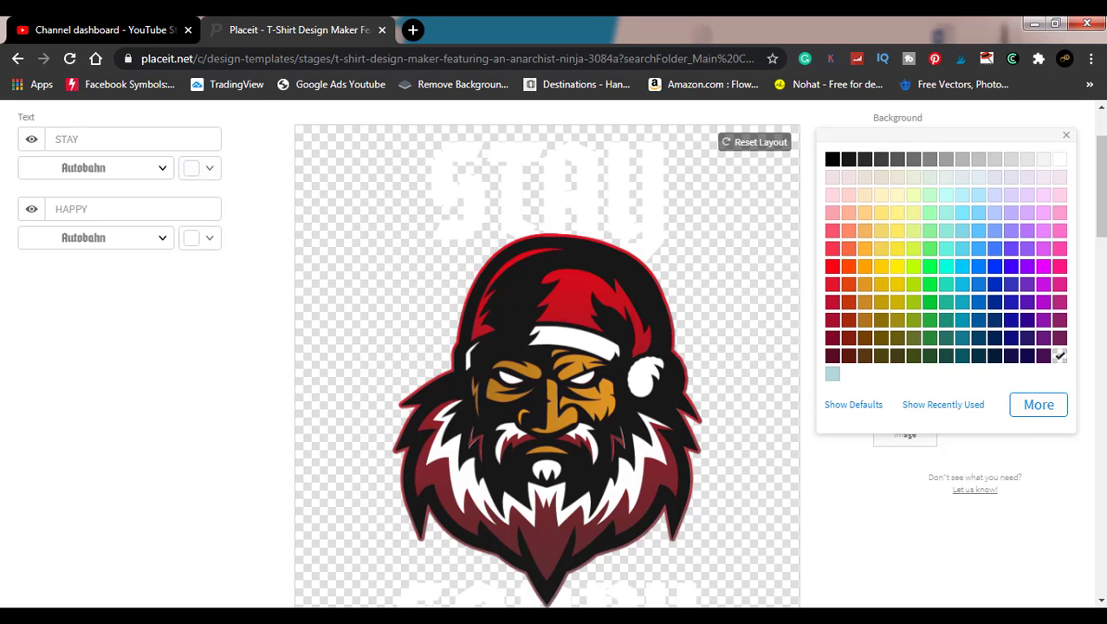
scroll(1098, 173, "up", 3)
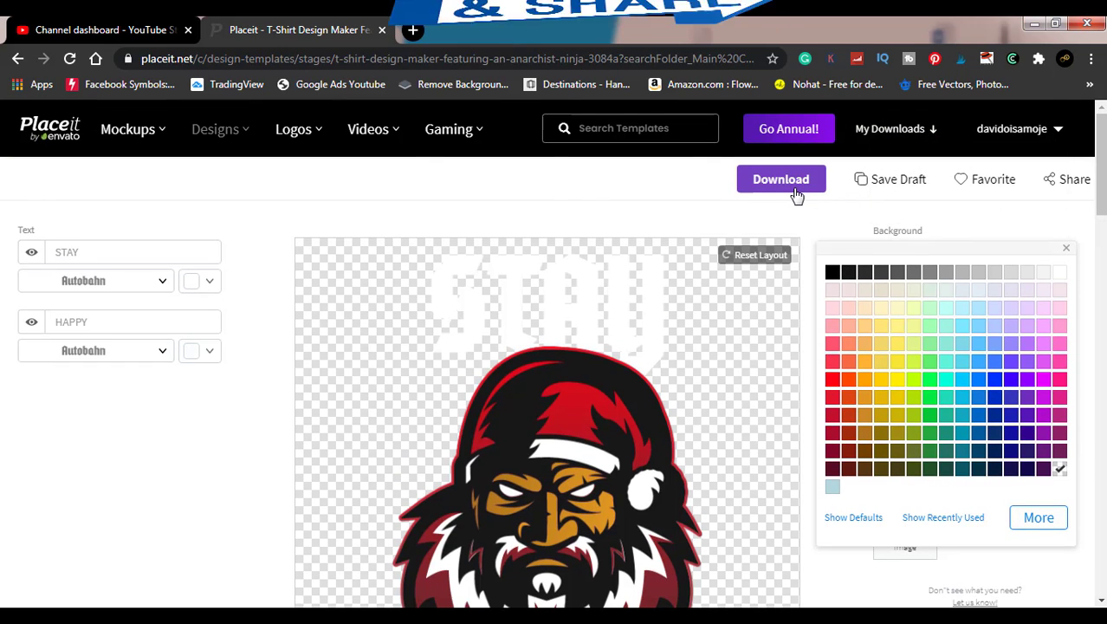
key("Escape")
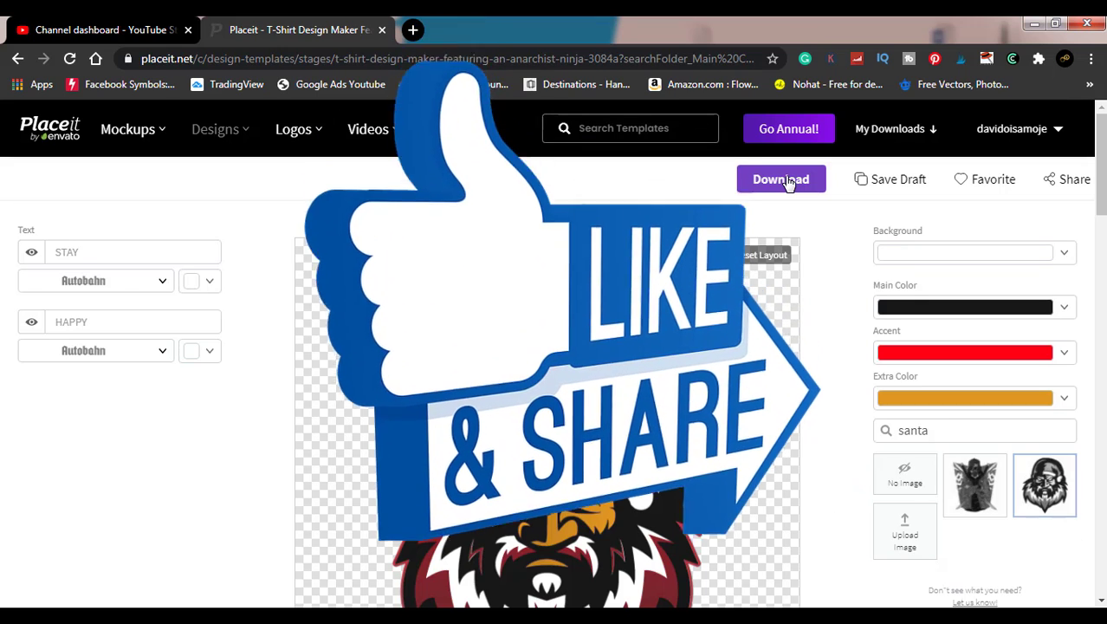
Download the finished Santa design as a PNG image and look over the artwork.
left_click(784, 180)
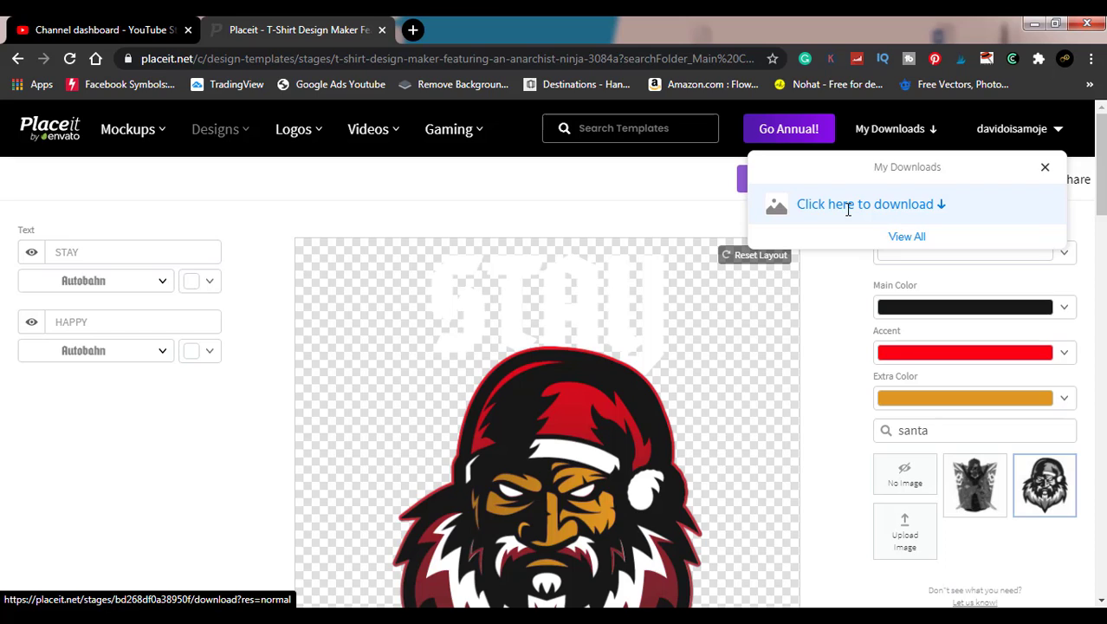
left_click(942, 211)
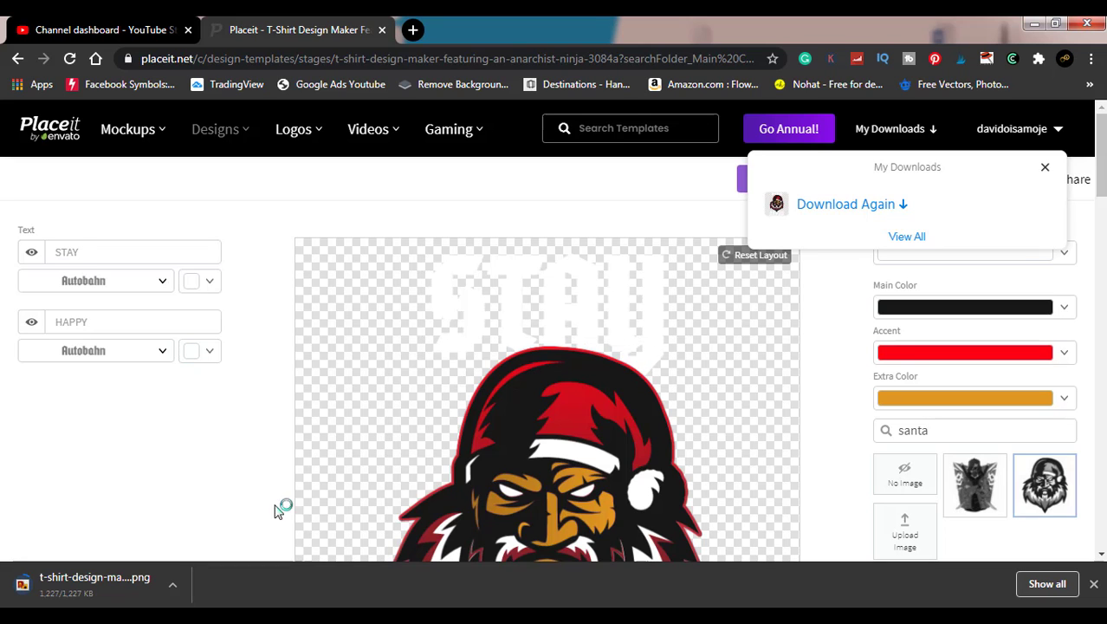
scroll(257, 389, "down", 2)
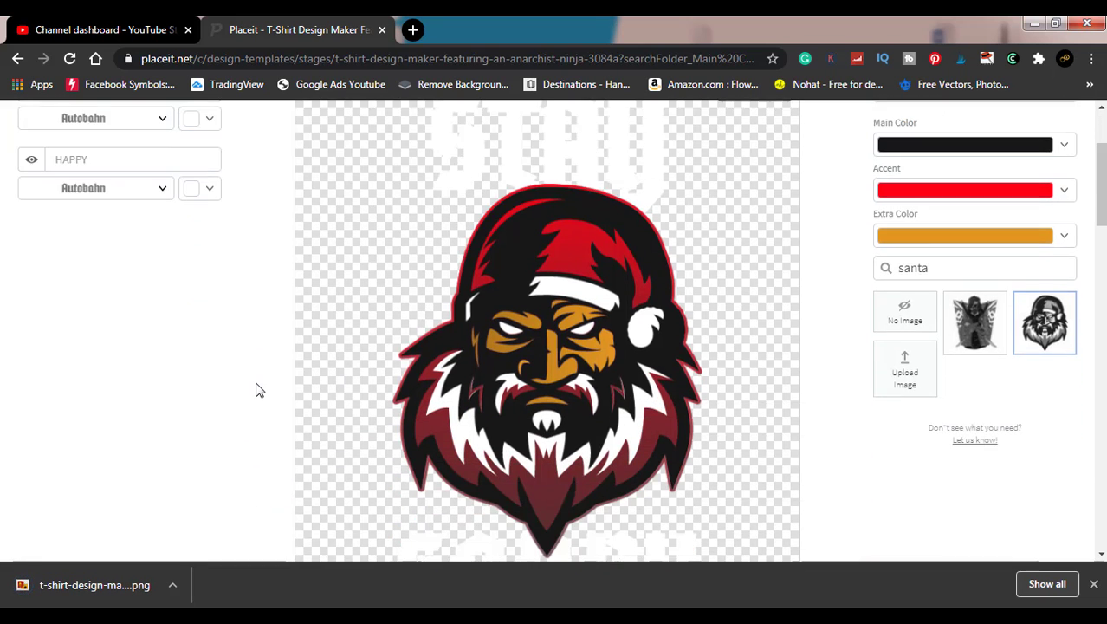
scroll(257, 389, "down", 4)
scroll(257, 389, "up", 3)
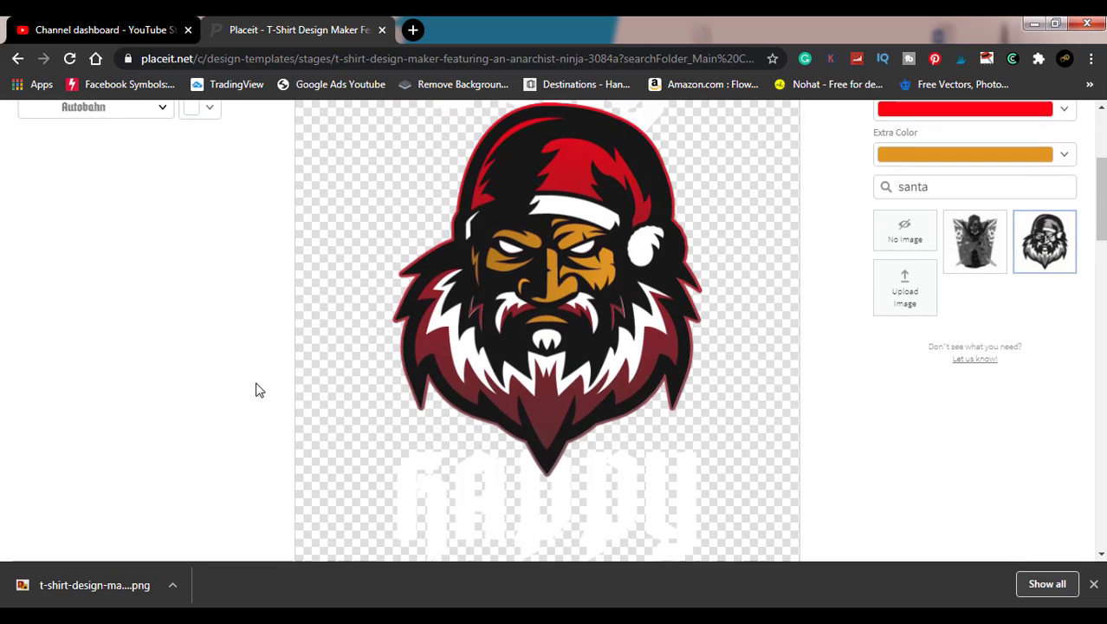
Locate the downloaded T-shirt design PNG in its folder, view it in the image viewer, and close both the viewer and the folder.
scroll(257, 389, "up", 3)
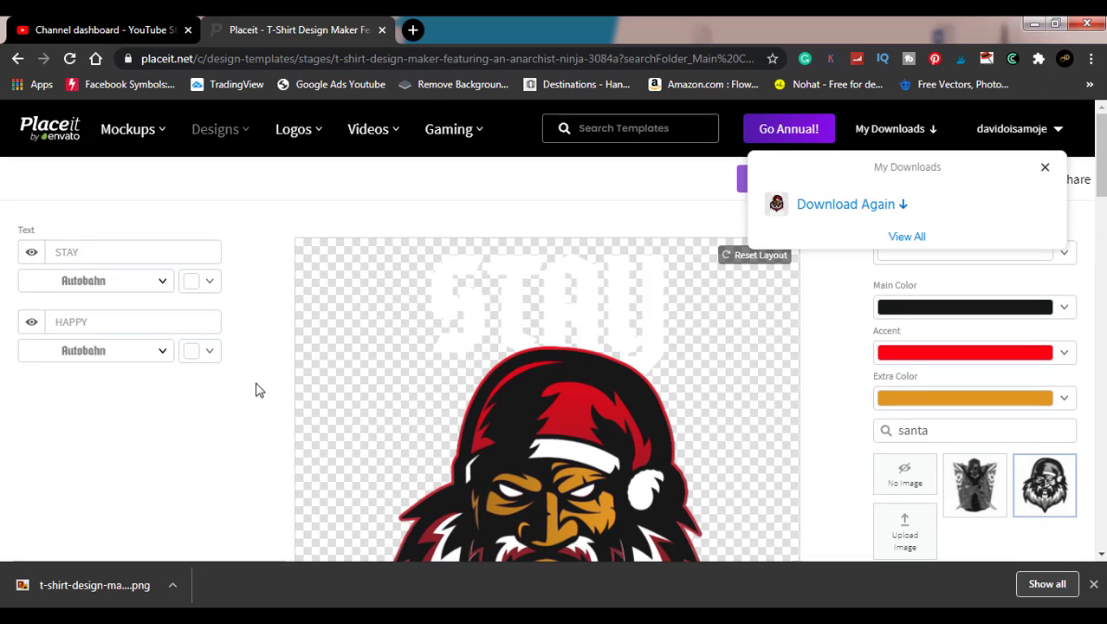
left_click(172, 589)
left_click(256, 530)
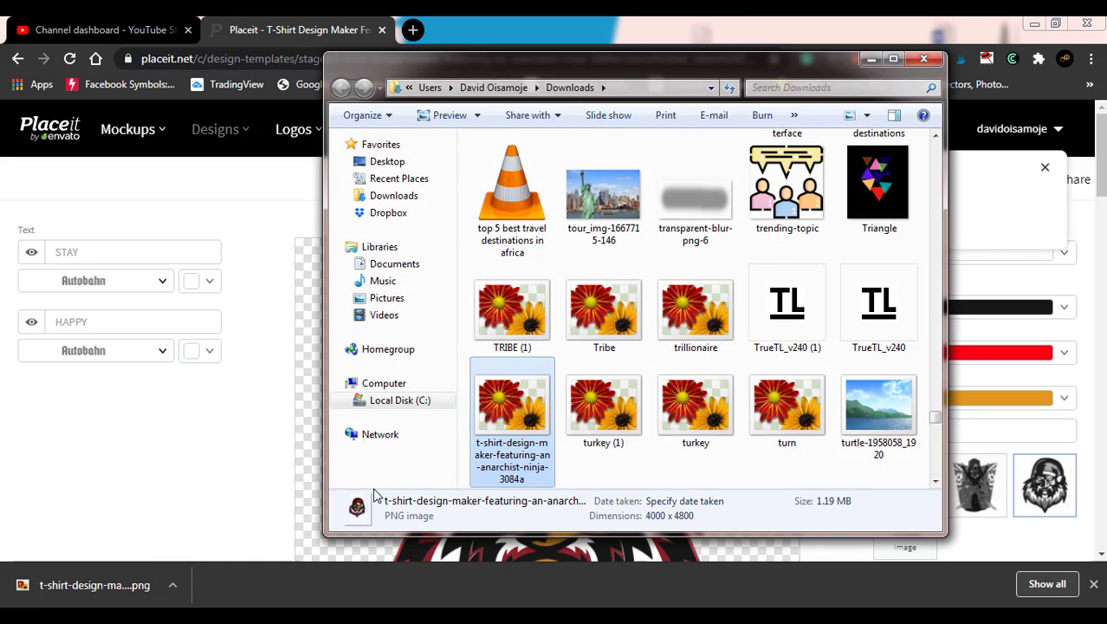
double_click(513, 400)
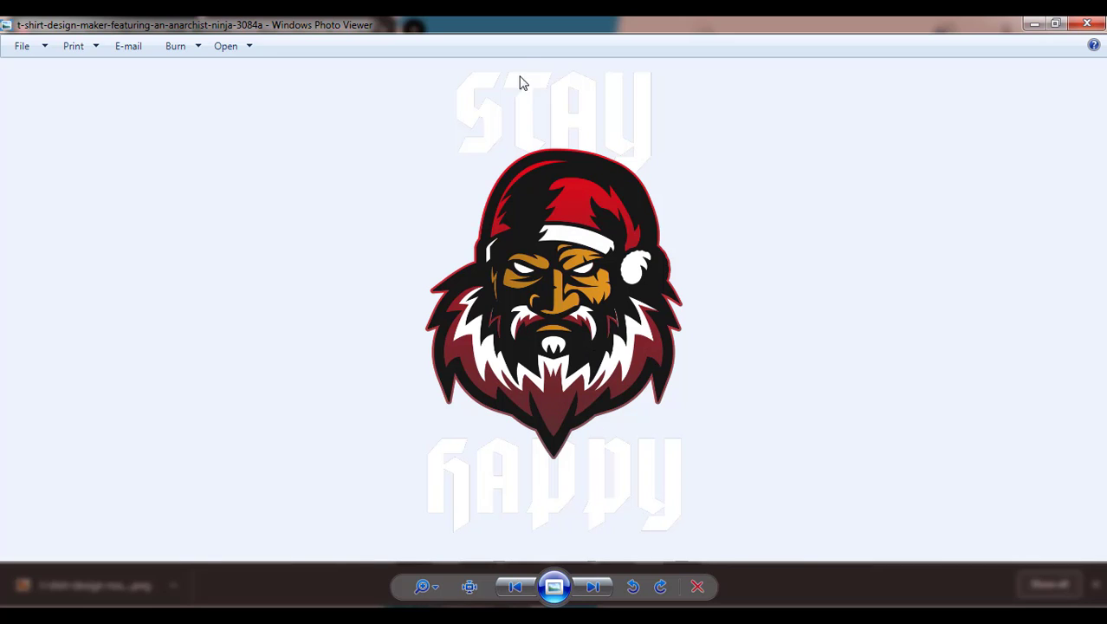
left_click(1086, 23)
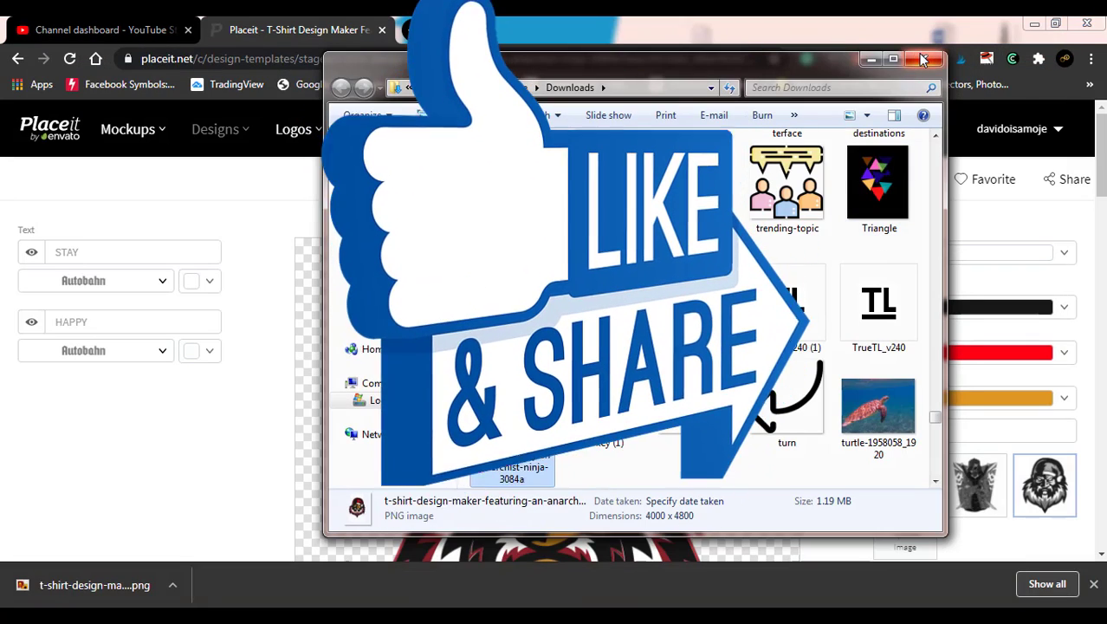
left_click(924, 59)
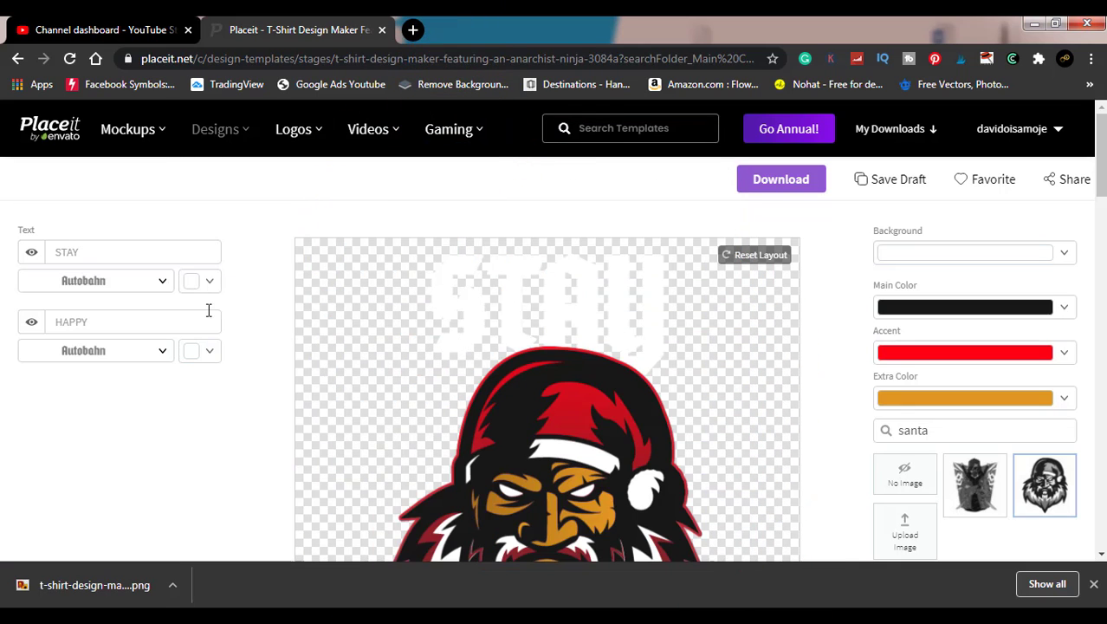
Set the STAY text color to bright red and dismiss the browser's download bar.
left_click(208, 282)
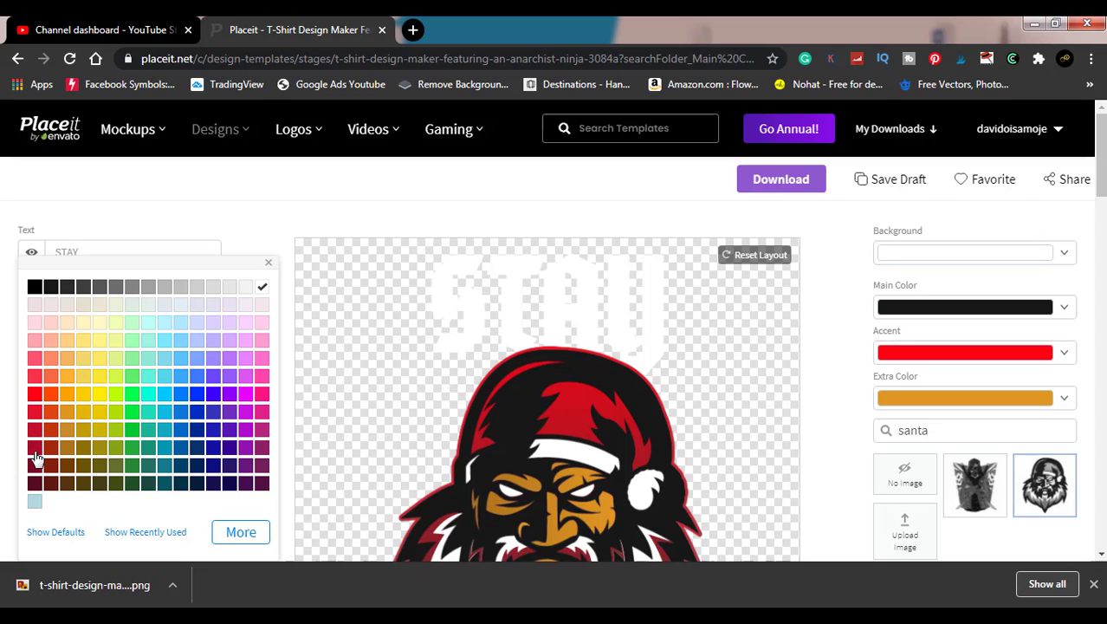
left_click(34, 395)
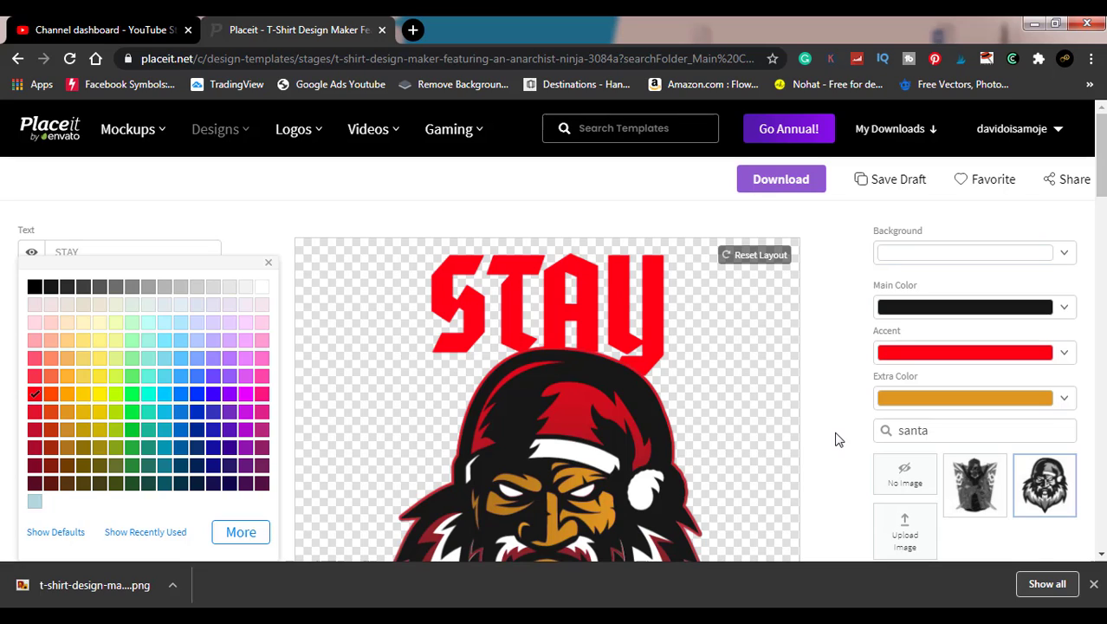
left_click(1093, 585)
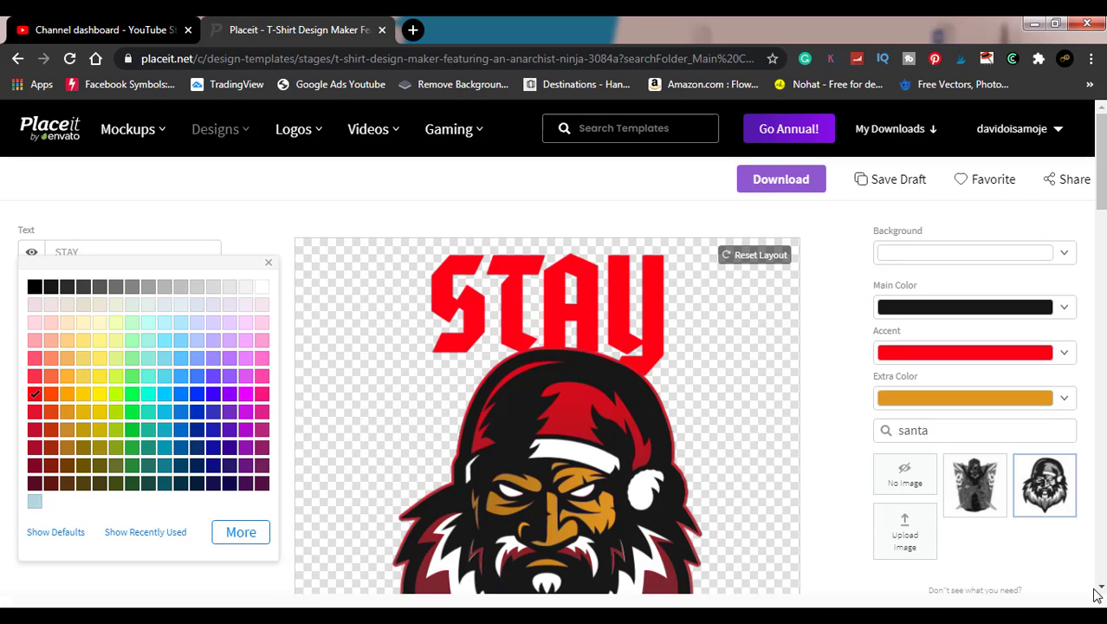